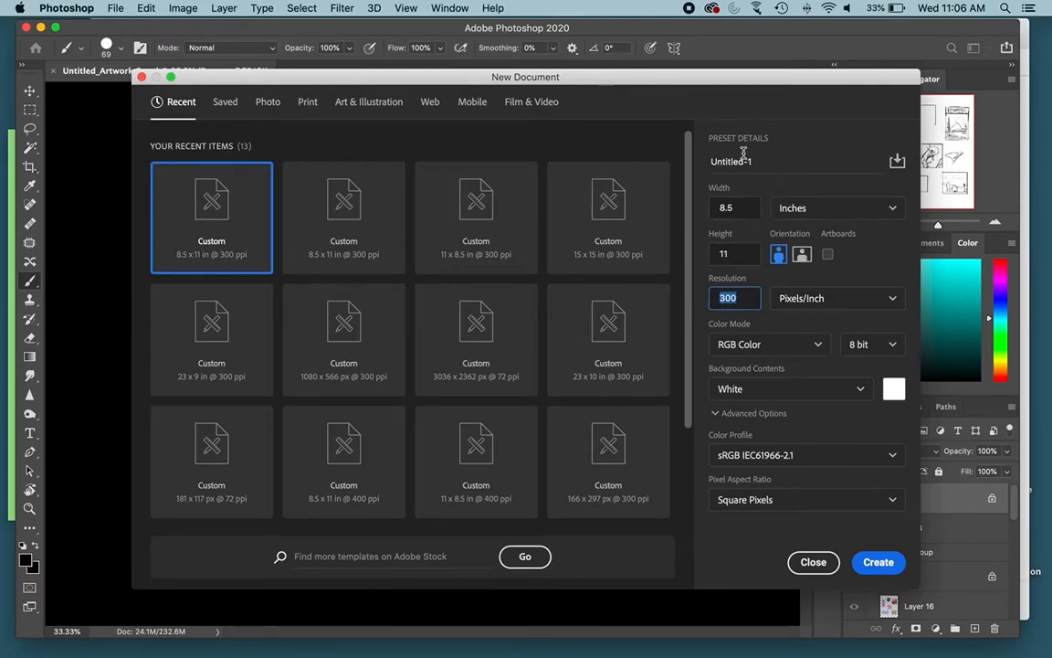
Step: Create a white 8.5 x 11 inch document at 300 ppi, paint a black looping test stroke, and undo it
{"action": "left_click", "coordinate": [892, 565]}
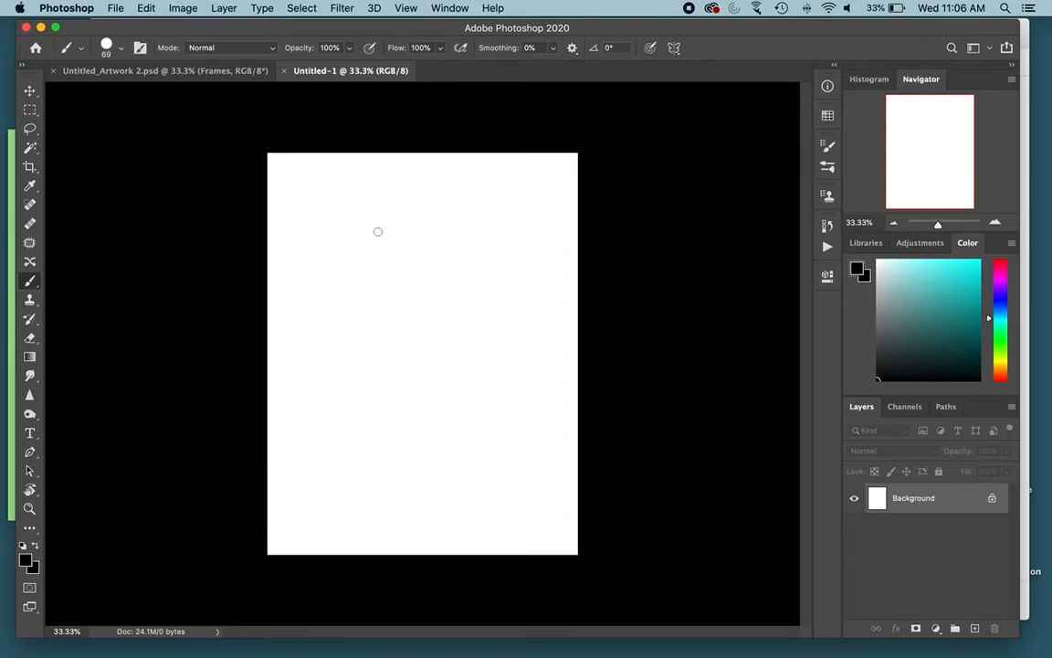
{"action": "mouse_move", "coordinate": [422, 209]}
{"action": "left_mouse_down"}
{"action": "mouse_move", "coordinate": [354, 216]}
{"action": "mouse_move", "coordinate": [350, 234]}
{"action": "left_mouse_up"}
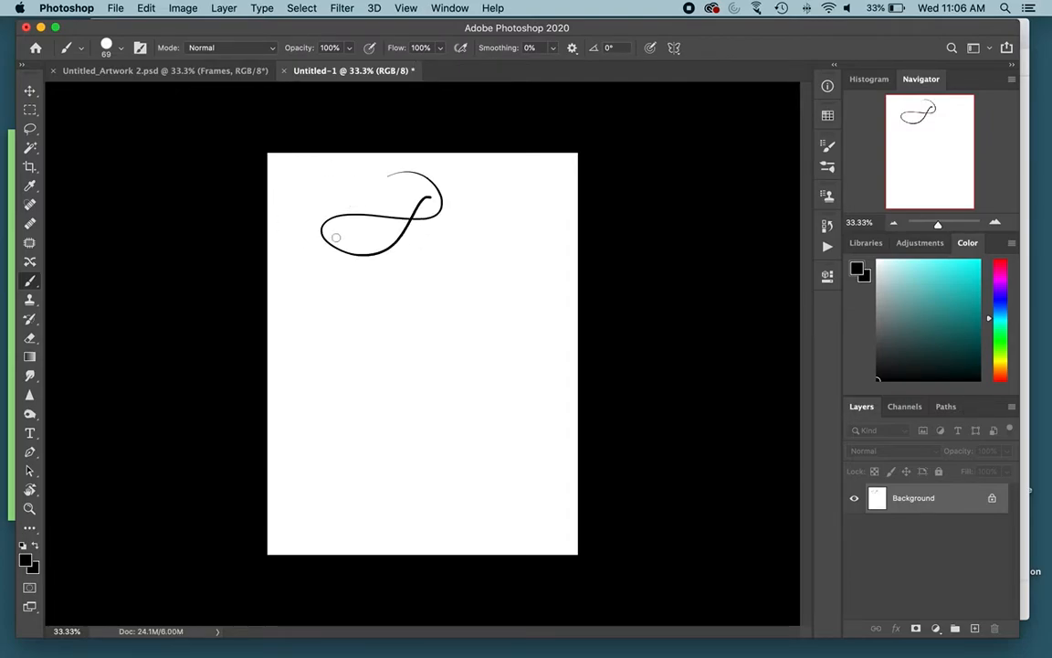
{"action": "key", "text": "super+z"}
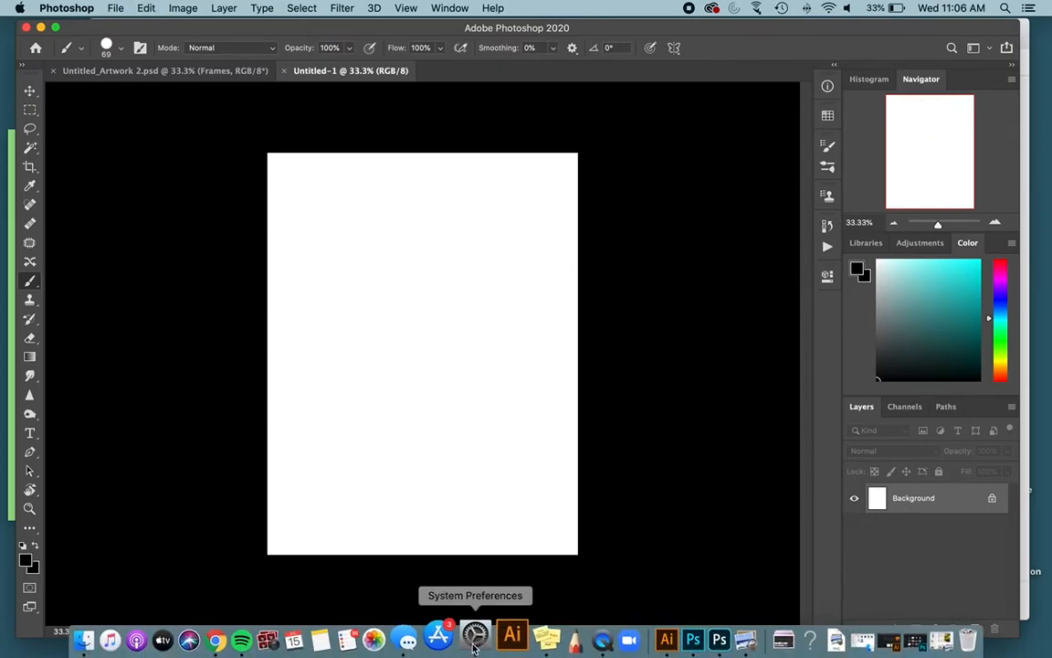
Step: Open the Wacom Tablet settings in System Preferences and test the Art Pen's current pressure
{"action": "left_click", "coordinate": [473, 639]}
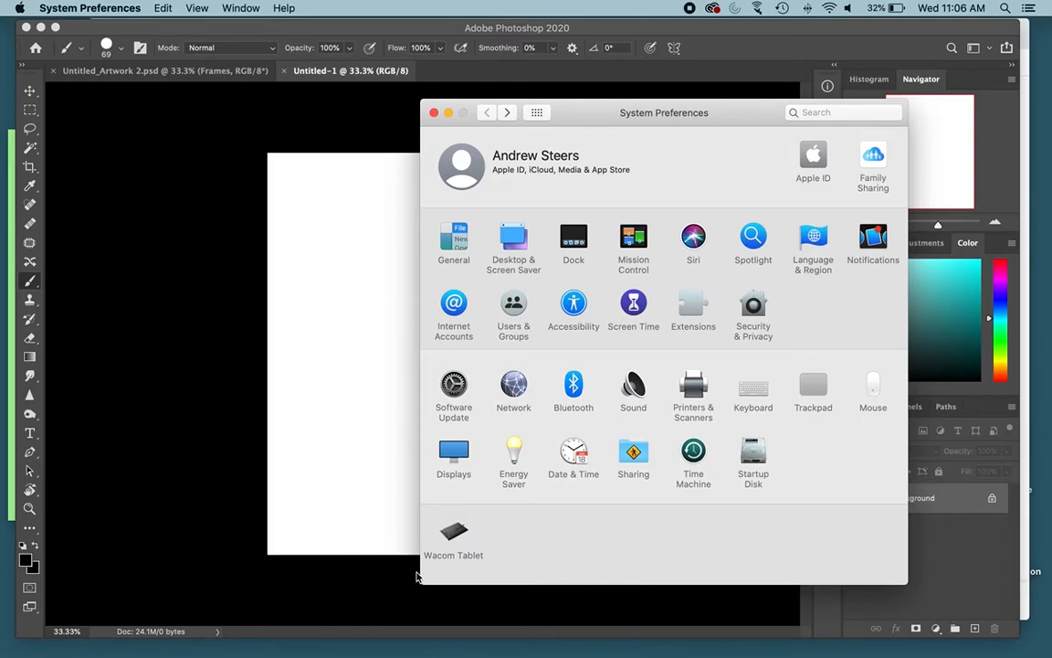
{"action": "left_click", "coordinate": [460, 538]}
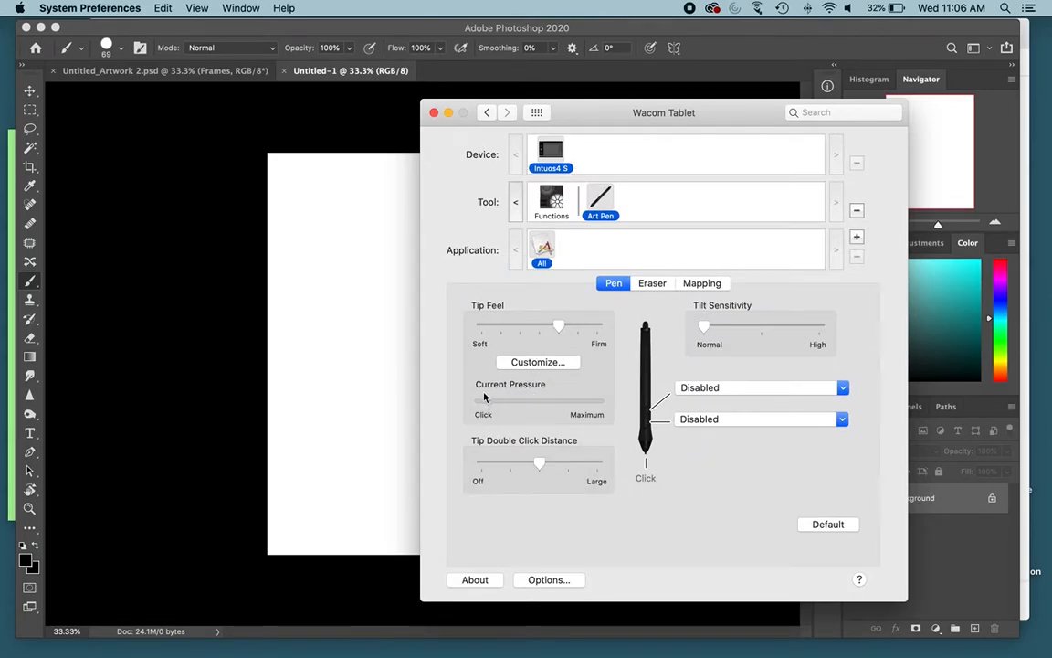
{"action": "left_click", "coordinate": [508, 407]}
{"action": "left_click", "coordinate": [509, 408]}
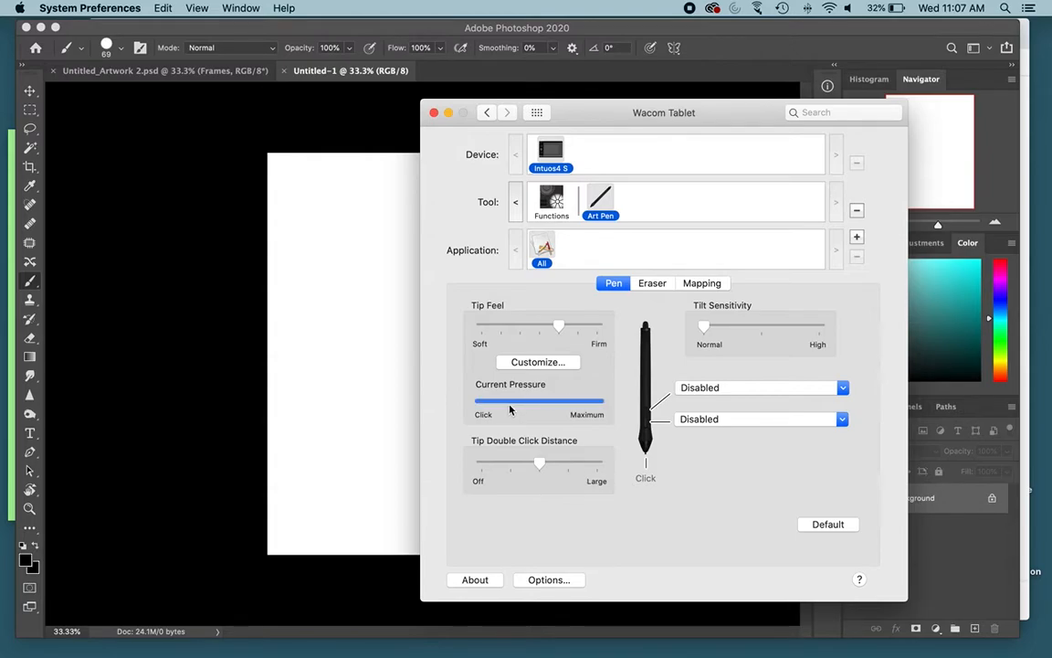
{"action": "left_click", "coordinate": [510, 408]}
Step: Set the Art Pen's Tip Feel one notch short of Firm and test the pen pressure
{"action": "left_click_drag", "start_coordinate": [546, 332], "coordinate": [532, 336]}
{"action": "left_click", "coordinate": [515, 406]}
{"action": "left_click_drag", "start_coordinate": [561, 326], "coordinate": [578, 326]}
{"action": "left_click", "coordinate": [509, 406]}
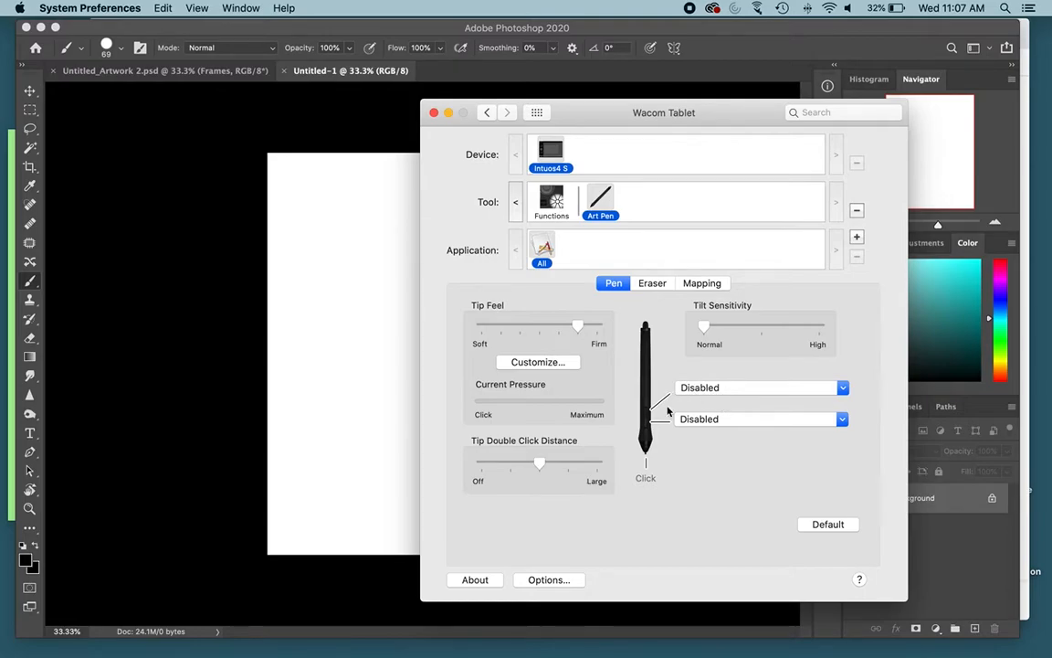
Step: Review the function options for the pen's upper side switch, keep it Disabled, and test the pressure again
{"action": "left_click", "coordinate": [713, 395]}
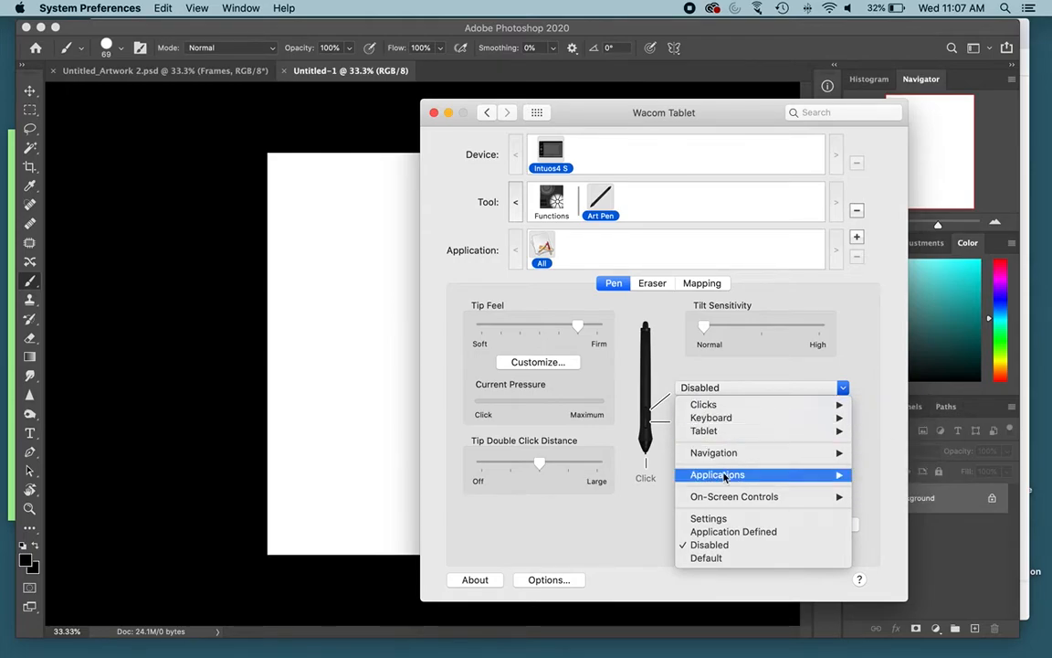
{"action": "left_click", "coordinate": [720, 546]}
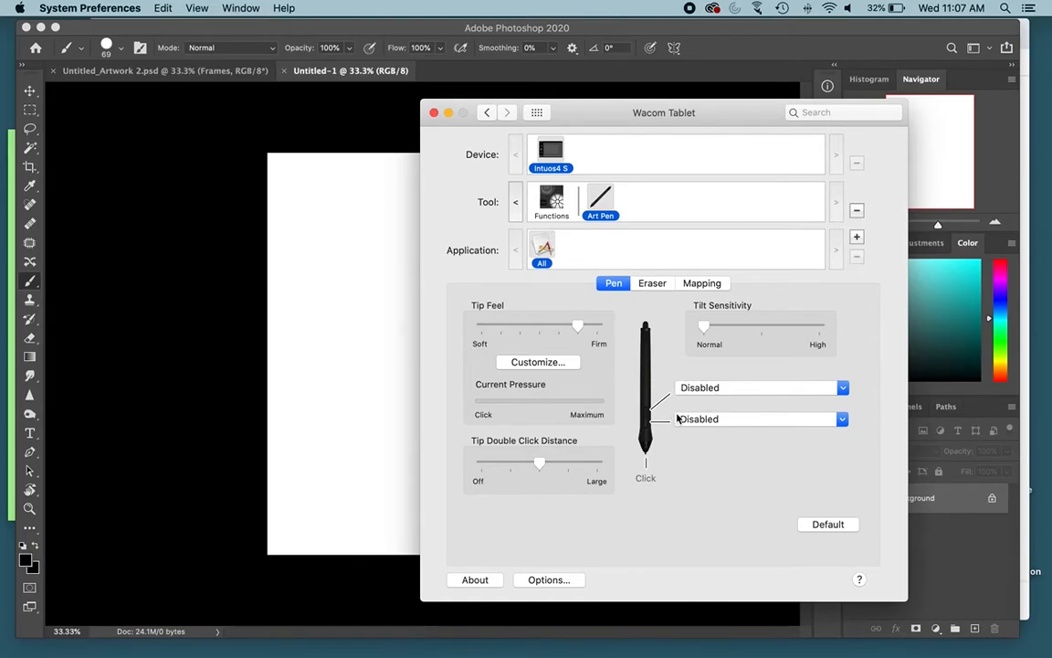
{"action": "left_click", "coordinate": [695, 391]}
{"action": "left_click", "coordinate": [662, 387]}
{"action": "left_click", "coordinate": [538, 400]}
{"action": "left_click", "coordinate": [534, 403]}
Step: Examine the pen's mapping settings, including the Screen Area and Tablet Area options, keeping both at Full
{"action": "left_click", "coordinate": [700, 285]}
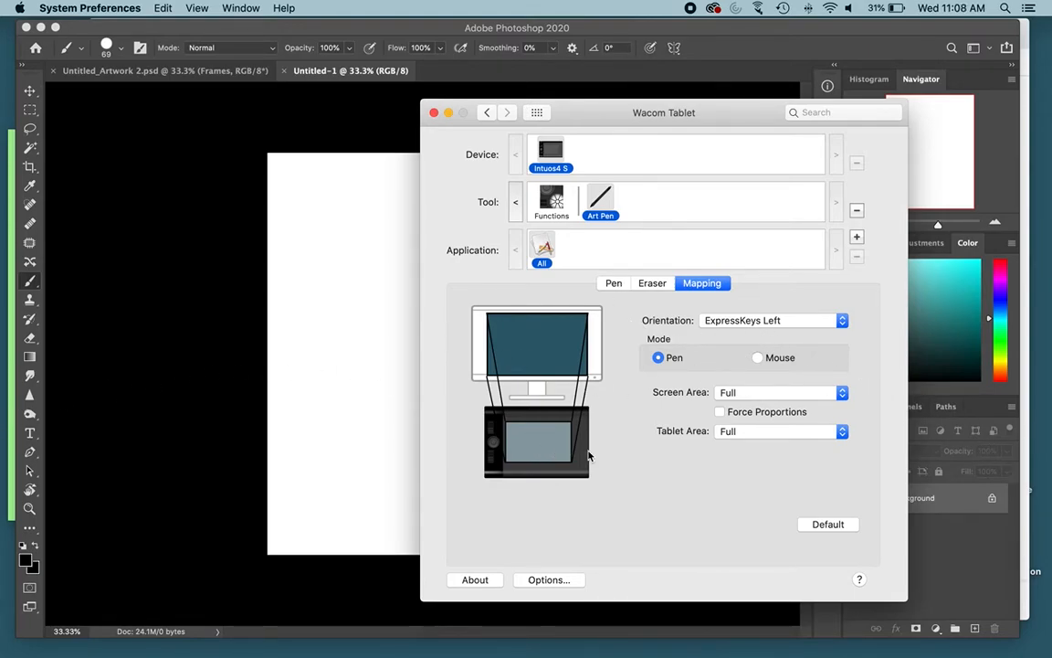
{"action": "left_click", "coordinate": [767, 395]}
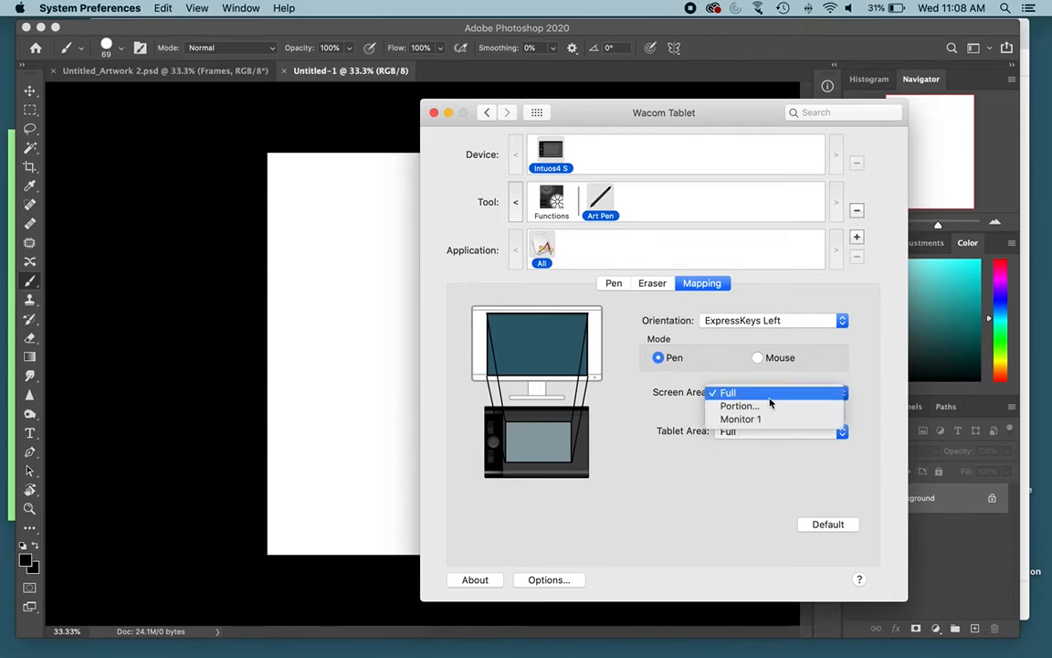
{"action": "left_click", "coordinate": [636, 404]}
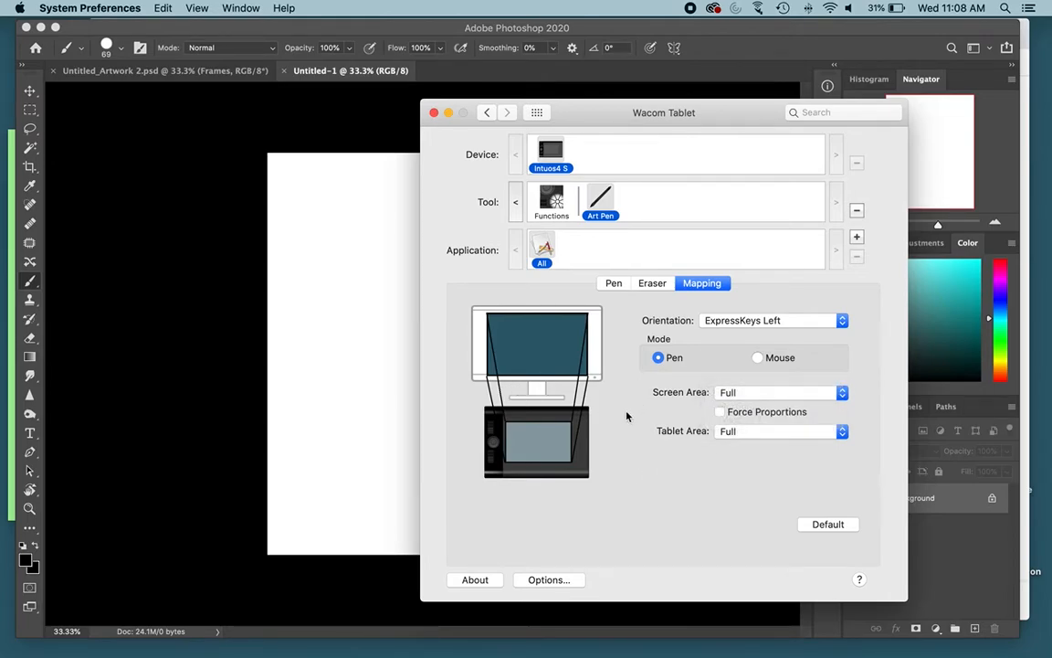
{"action": "left_click", "coordinate": [764, 398]}
{"action": "left_click", "coordinate": [731, 457]}
{"action": "left_click", "coordinate": [763, 433]}
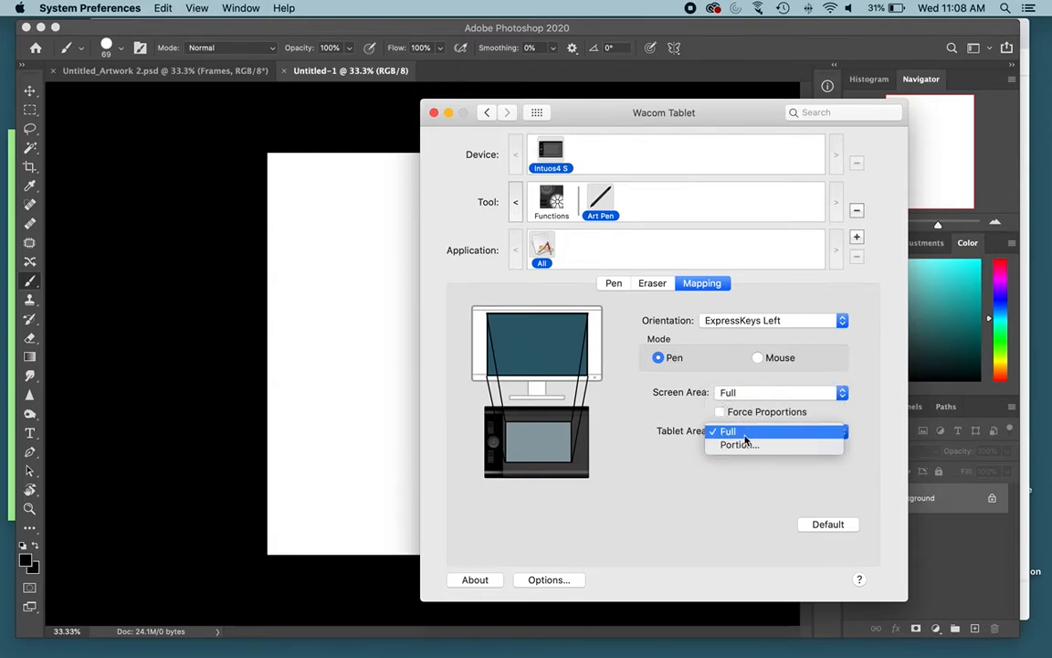
{"action": "left_click", "coordinate": [617, 499]}
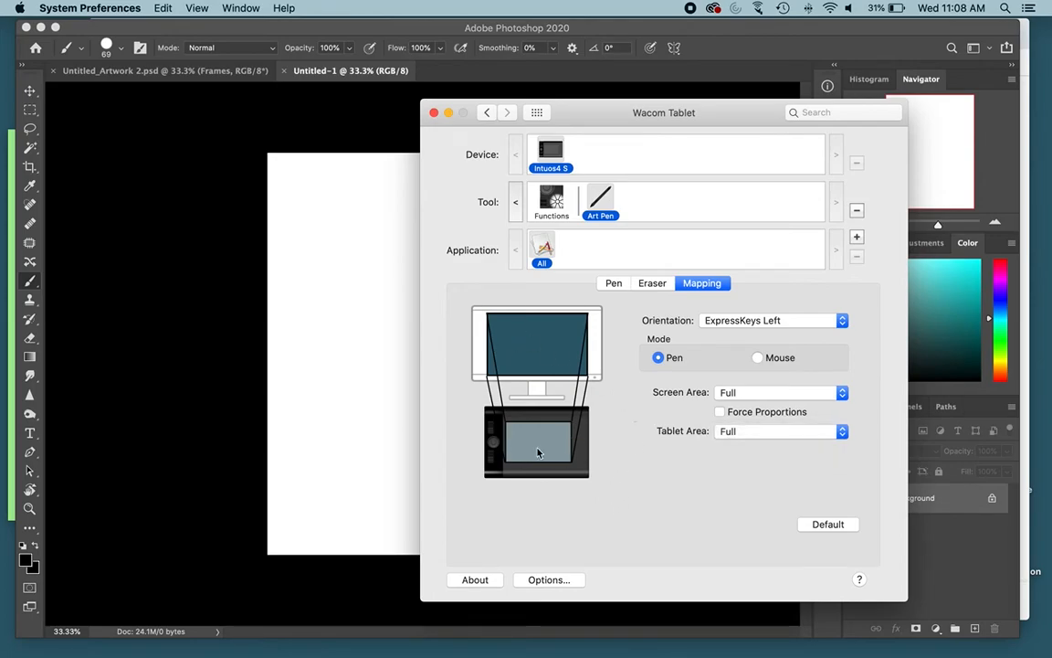
Step: Return to Photoshop, select the Hard Round Pressure Size brush, and paint a short thick stroke near the page's upper right
{"action": "left_click", "coordinate": [304, 27]}
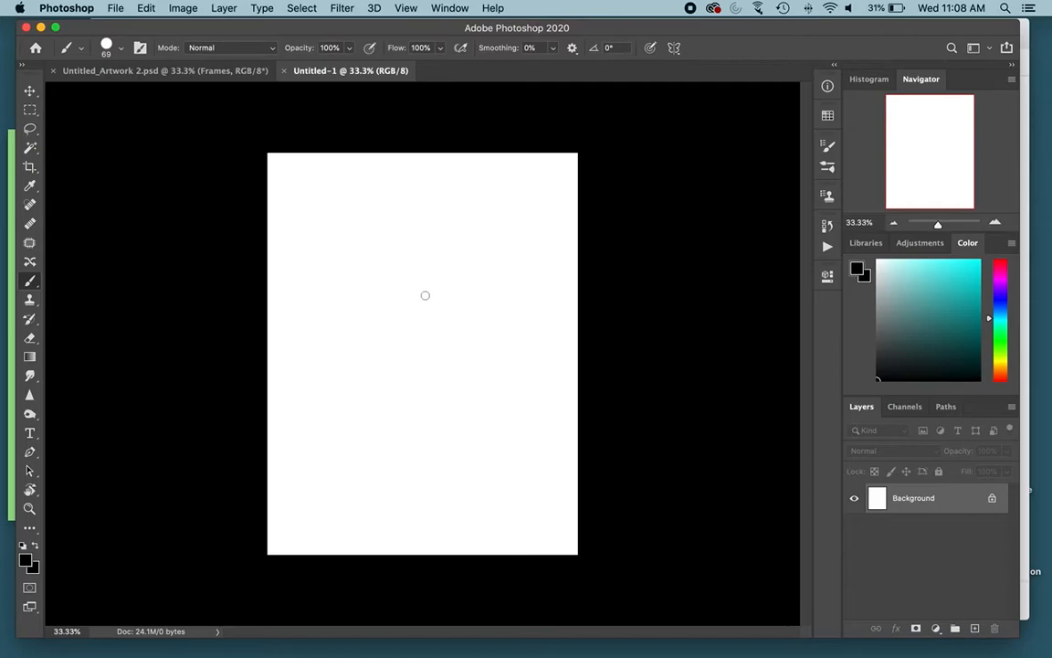
{"action": "left_click", "coordinate": [106, 46]}
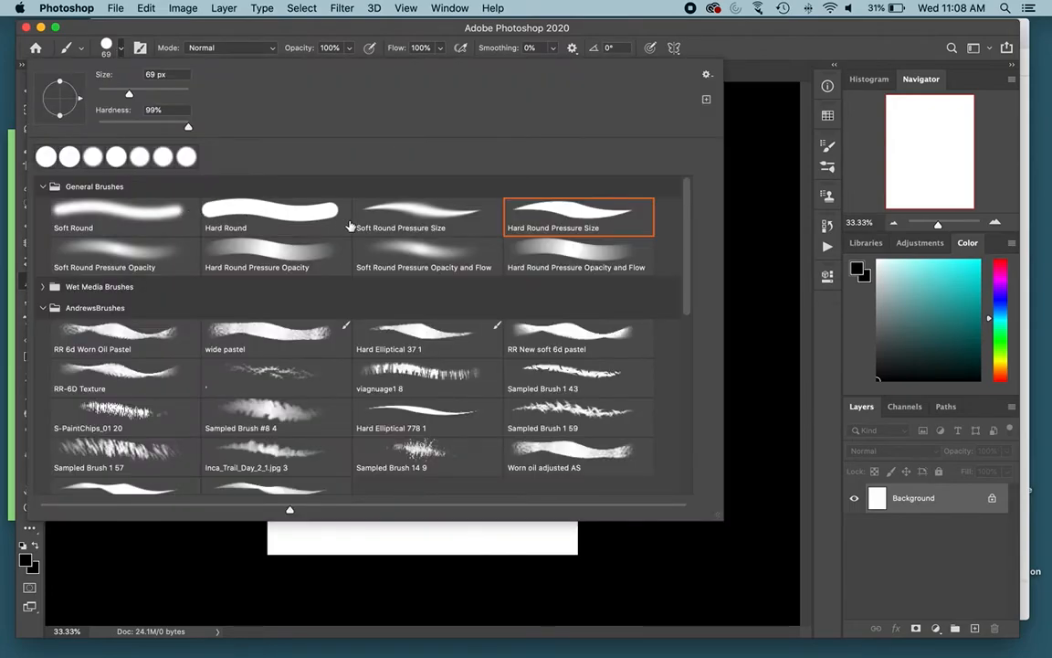
{"action": "left_click", "coordinate": [606, 215]}
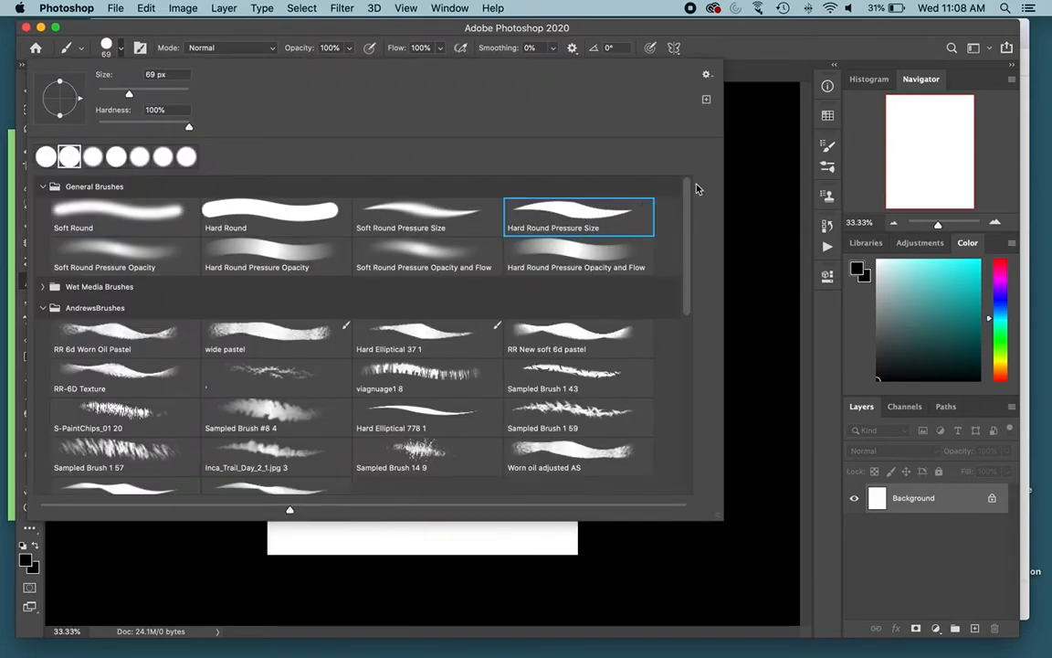
{"action": "left_click", "coordinate": [759, 144]}
{"action": "left_click_drag", "start_coordinate": [491, 198], "coordinate": [439, 248]}
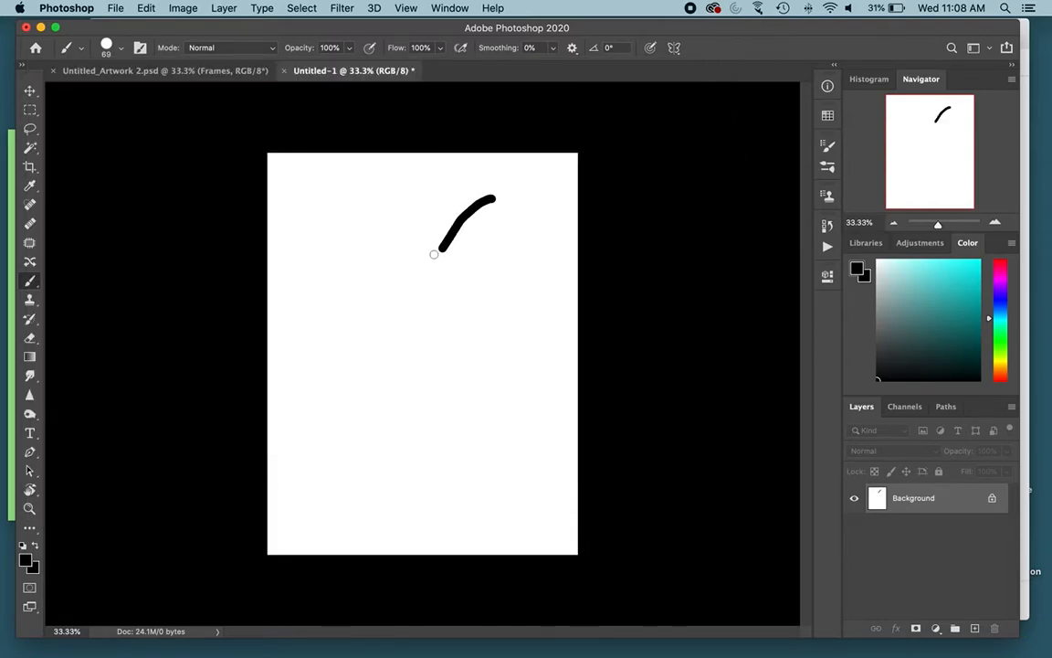
Step: Preview the Soft Round Pressure Size brush, go back to Hard Round Pressure Size, and paint thin-to-thick test strokes
{"action": "left_click", "coordinate": [114, 52]}
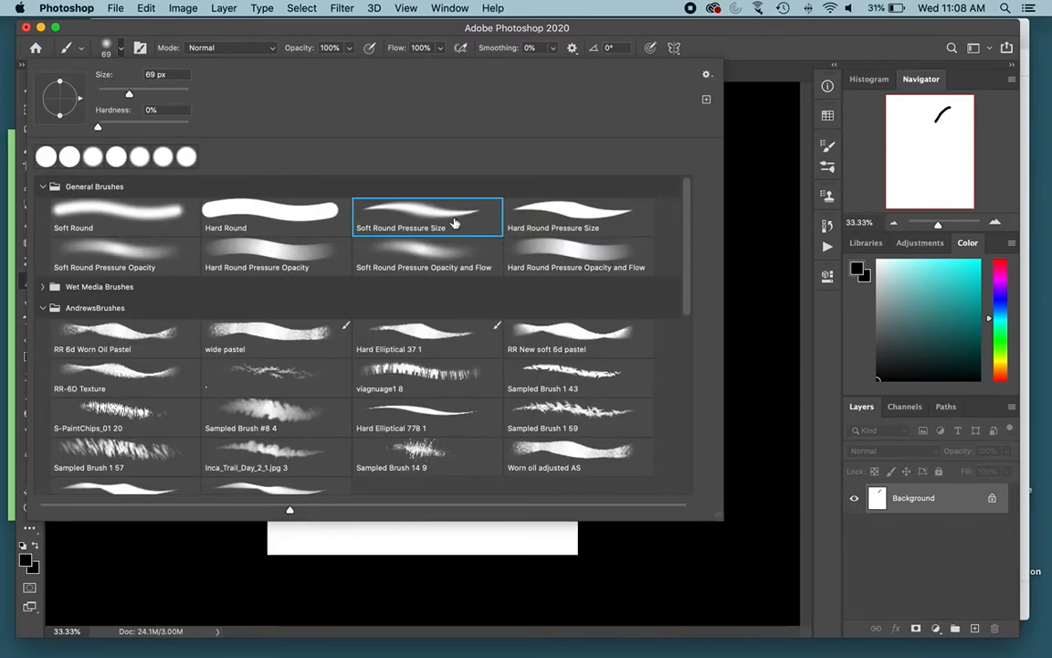
{"action": "left_click", "coordinate": [756, 161]}
{"action": "mouse_move", "coordinate": [451, 266]}
{"action": "left_mouse_down"}
{"action": "mouse_move", "coordinate": [327, 335]}
{"action": "mouse_move", "coordinate": [372, 244]}
{"action": "mouse_move", "coordinate": [349, 235]}
{"action": "mouse_move", "coordinate": [340, 272]}
{"action": "left_mouse_up"}
{"action": "mouse_move", "coordinate": [487, 188]}
{"action": "left_mouse_down"}
{"action": "mouse_move", "coordinate": [419, 237]}
{"action": "mouse_move", "coordinate": [427, 262]}
{"action": "mouse_move", "coordinate": [471, 257]}
{"action": "mouse_move", "coordinate": [513, 186]}
{"action": "mouse_move", "coordinate": [459, 189]}
{"action": "left_mouse_up"}
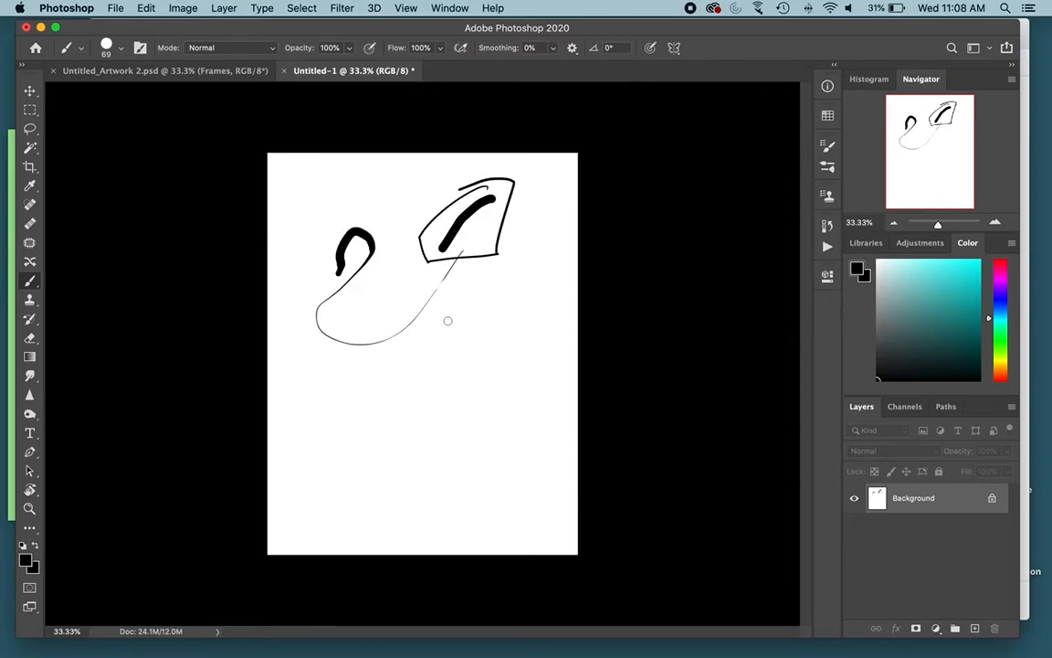
Step: Undo the test strokes, paint one long looping stroke with varying pressure across the upper page, and undo it
{"action": "key", "text": "super+z"}
{"action": "key", "text": "super+z"}
{"action": "key", "text": "super+z"}
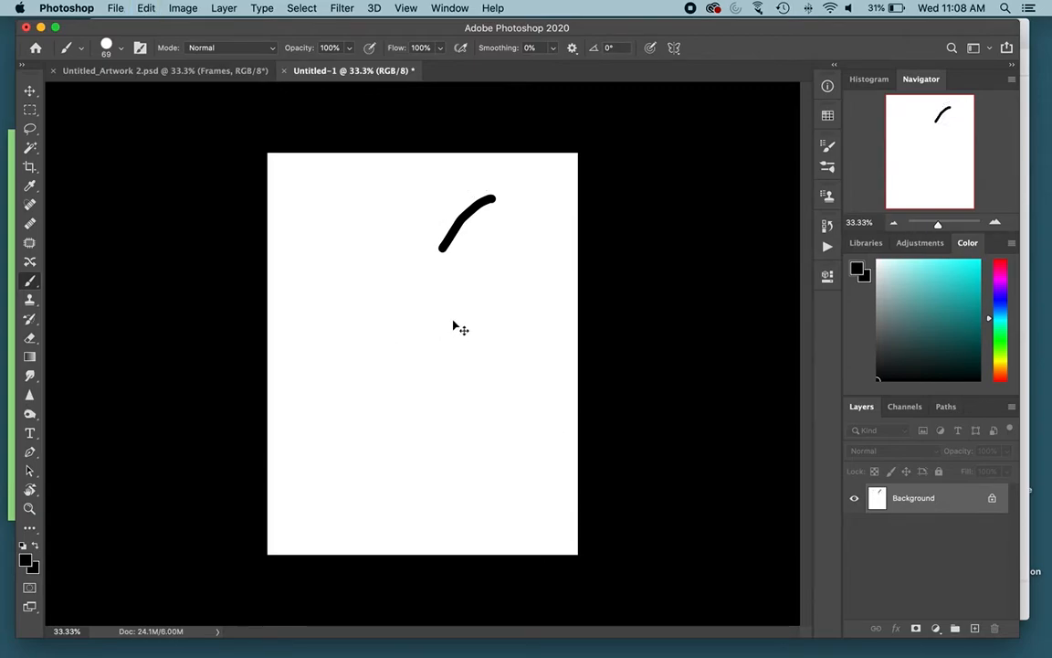
{"action": "key", "text": "super+z"}
{"action": "mouse_move", "coordinate": [536, 186]}
{"action": "left_mouse_down"}
{"action": "mouse_move", "coordinate": [456, 213]}
{"action": "mouse_move", "coordinate": [413, 263]}
{"action": "mouse_move", "coordinate": [367, 287]}
{"action": "mouse_move", "coordinate": [331, 270]}
{"action": "mouse_move", "coordinate": [367, 234]}
{"action": "mouse_move", "coordinate": [413, 224]}
{"action": "mouse_move", "coordinate": [428, 194]}
{"action": "mouse_move", "coordinate": [344, 219]}
{"action": "mouse_move", "coordinate": [303, 206]}
{"action": "mouse_move", "coordinate": [370, 180]}
{"action": "mouse_move", "coordinate": [451, 194]}
{"action": "mouse_move", "coordinate": [481, 259]}
{"action": "mouse_move", "coordinate": [312, 354]}
{"action": "mouse_move", "coordinate": [314, 412]}
{"action": "mouse_move", "coordinate": [382, 361]}
{"action": "mouse_move", "coordinate": [473, 340]}
{"action": "mouse_move", "coordinate": [397, 371]}
{"action": "mouse_move", "coordinate": [275, 366]}
{"action": "left_mouse_up"}
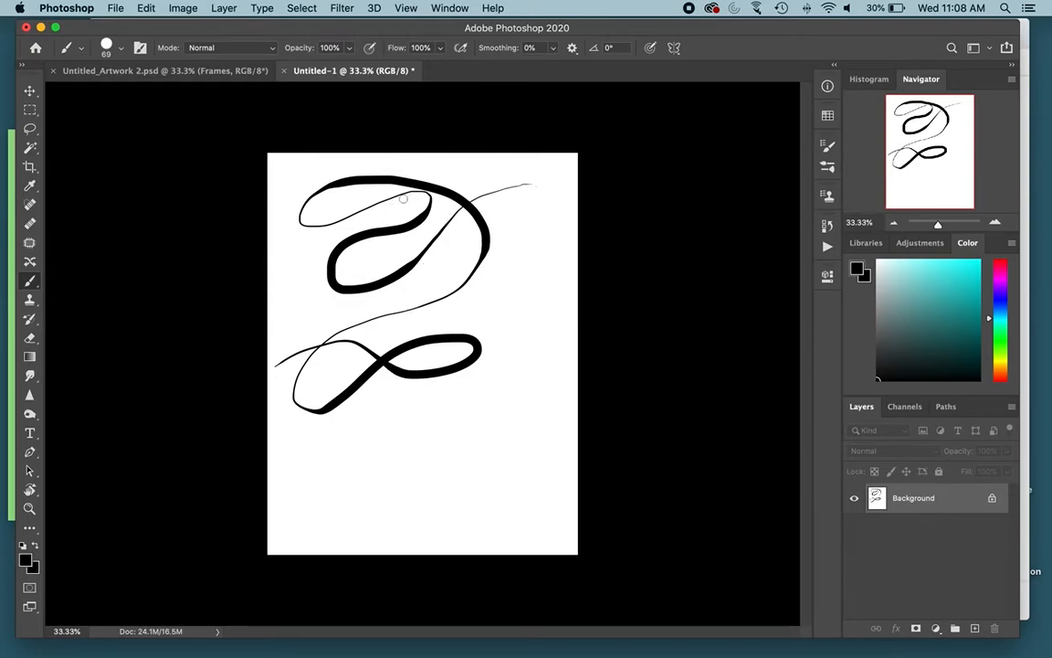
{"action": "key", "text": "super+z"}
Step: Set the brush opacity to 61% and paint a looping stroke with several overlapping strokes across it
{"action": "left_click_drag", "start_coordinate": [348, 51], "coordinate": [321, 66]}
{"action": "mouse_move", "coordinate": [499, 196]}
{"action": "left_mouse_down"}
{"action": "mouse_move", "coordinate": [453, 206]}
{"action": "mouse_move", "coordinate": [384, 245]}
{"action": "mouse_move", "coordinate": [307, 258]}
{"action": "mouse_move", "coordinate": [370, 241]}
{"action": "mouse_move", "coordinate": [457, 254]}
{"action": "mouse_move", "coordinate": [512, 236]}
{"action": "mouse_move", "coordinate": [439, 245]}
{"action": "mouse_move", "coordinate": [283, 291]}
{"action": "left_mouse_up"}
{"action": "left_click_drag", "start_coordinate": [308, 247], "coordinate": [502, 234]}
{"action": "mouse_move", "coordinate": [463, 232]}
{"action": "left_mouse_down"}
{"action": "mouse_move", "coordinate": [383, 259]}
{"action": "mouse_move", "coordinate": [342, 288]}
{"action": "left_mouse_up"}
{"action": "mouse_move", "coordinate": [423, 241]}
{"action": "left_mouse_down"}
{"action": "mouse_move", "coordinate": [353, 288]}
{"action": "mouse_move", "coordinate": [360, 312]}
{"action": "left_mouse_up"}
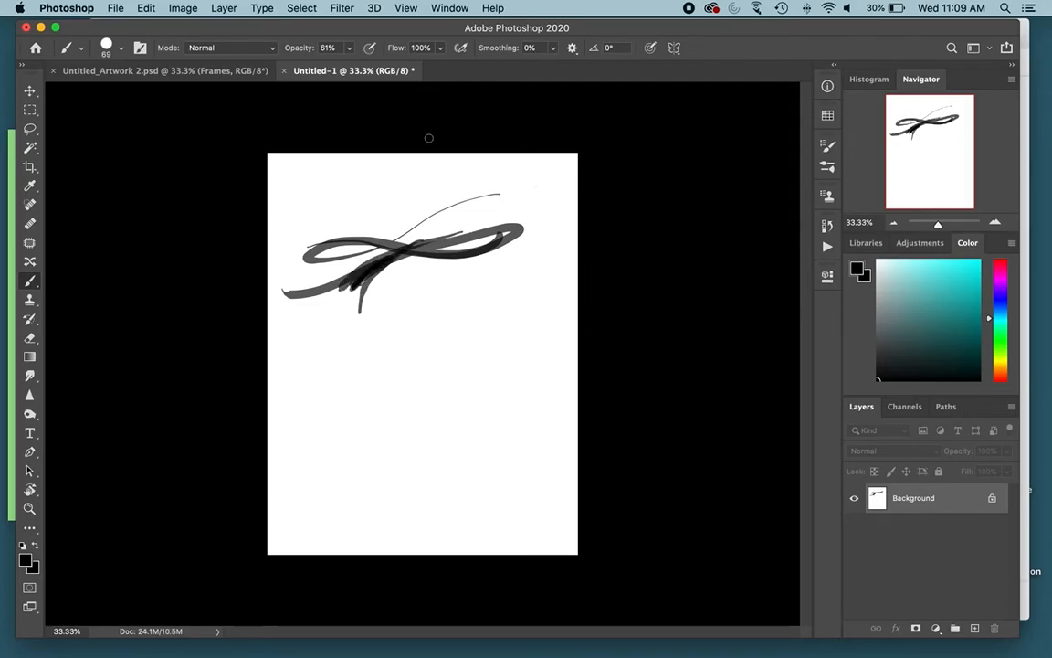
Step: Undo the overlapping strokes and paint a looping stroke near the page's top edge with the brush flow at 51%
{"action": "key", "text": "super+z"}
{"action": "key", "text": "super+z"}
{"action": "key", "text": "super+z"}
{"action": "key", "text": "super+z"}
{"action": "key", "text": "super+z"}
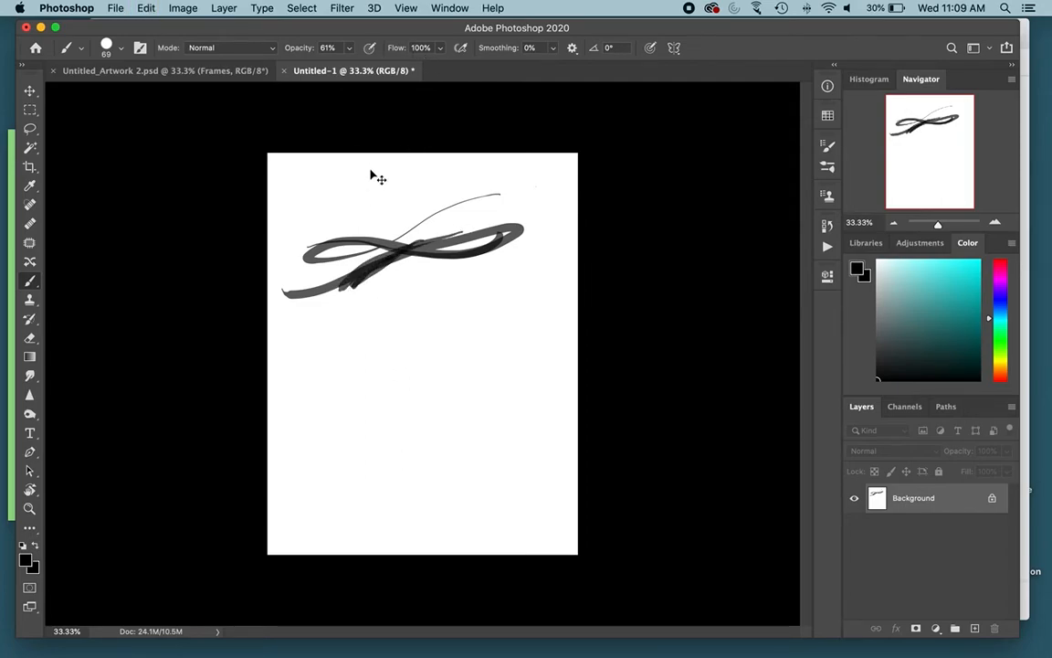
{"action": "left_click", "coordinate": [440, 49]}
{"action": "left_click_drag", "start_coordinate": [437, 65], "coordinate": [407, 67]}
{"action": "mouse_move", "coordinate": [473, 164]}
{"action": "left_mouse_down"}
{"action": "mouse_move", "coordinate": [298, 214]}
{"action": "mouse_move", "coordinate": [322, 186]}
{"action": "mouse_move", "coordinate": [413, 199]}
{"action": "mouse_move", "coordinate": [460, 190]}
{"action": "left_mouse_up"}
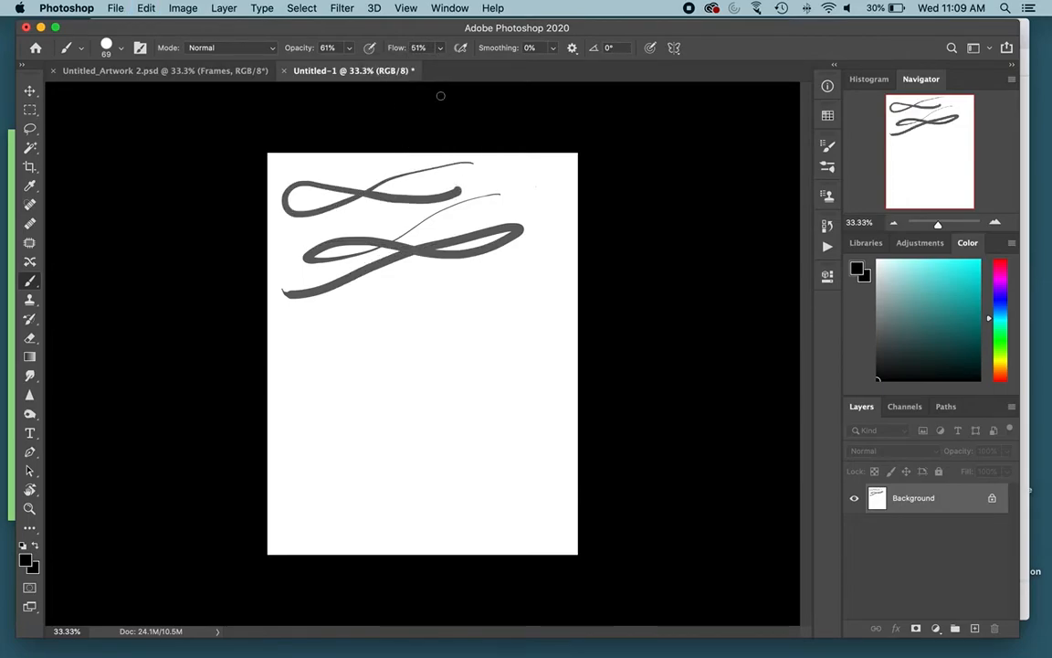
Step: Set the brush flow back to 100%, keeping the opacity at 61%
{"action": "left_click", "coordinate": [440, 50]}
{"action": "left_click_drag", "start_coordinate": [447, 68], "coordinate": [477, 66]}
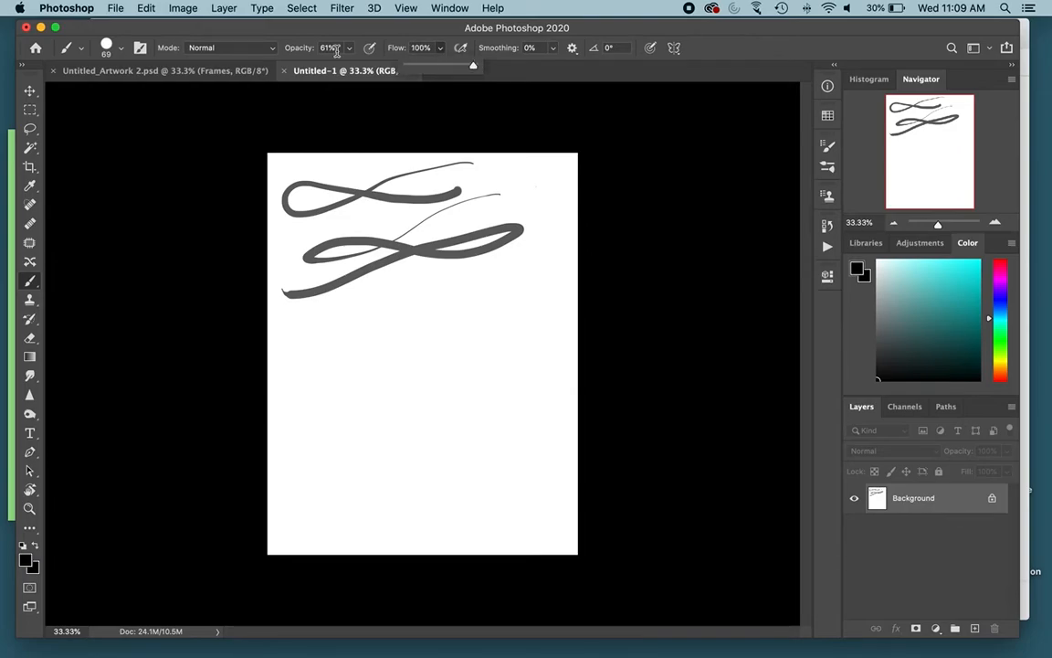
{"action": "left_click", "coordinate": [350, 49]}
{"action": "left_click", "coordinate": [350, 50]}
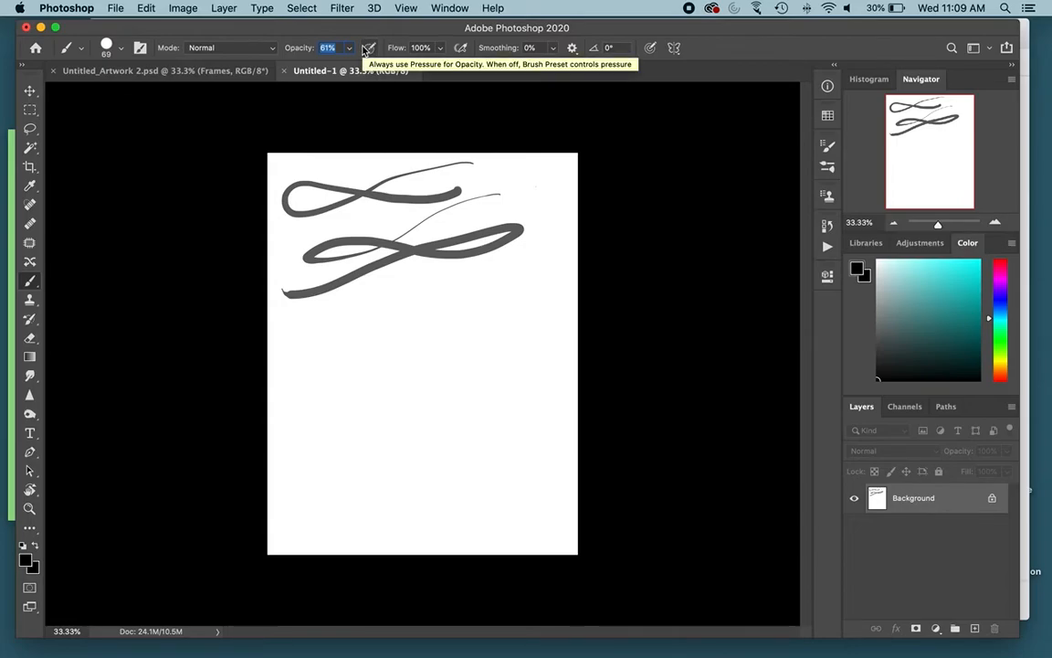
Step: Keep the brush smoothing at 0% and paint three diagonal test strokes below the looping strokes
{"action": "left_click", "coordinate": [553, 49]}
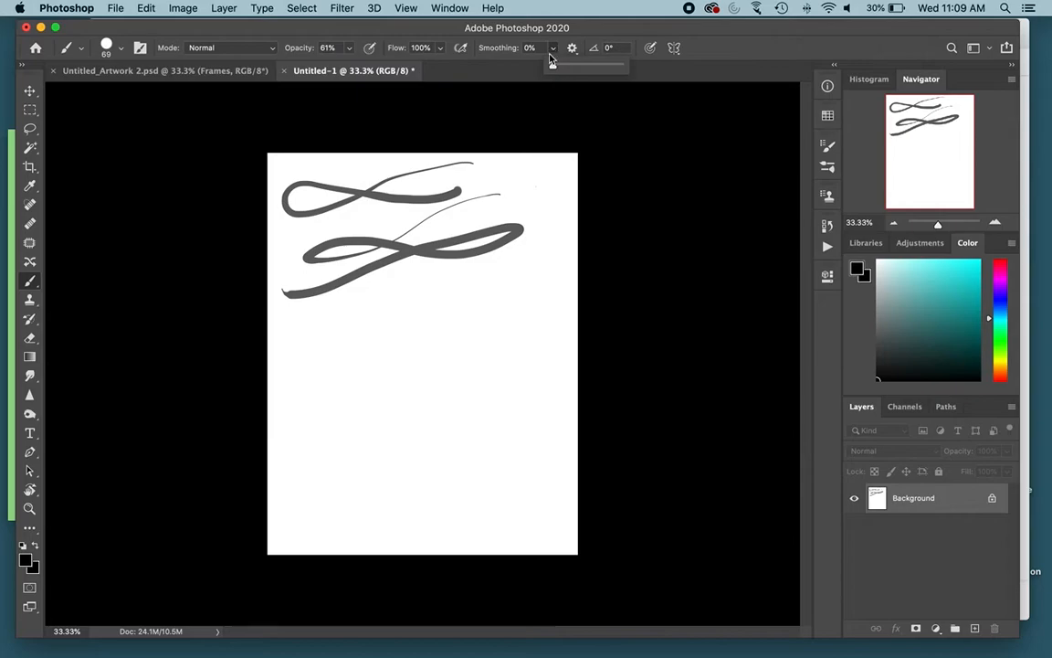
{"action": "left_click", "coordinate": [462, 299]}
{"action": "left_click_drag", "start_coordinate": [490, 293], "coordinate": [292, 377]}
{"action": "mouse_move", "coordinate": [493, 265]}
{"action": "left_mouse_down"}
{"action": "mouse_move", "coordinate": [387, 298]}
{"action": "mouse_move", "coordinate": [276, 377]}
{"action": "left_mouse_up"}
{"action": "left_click_drag", "start_coordinate": [466, 286], "coordinate": [310, 376]}
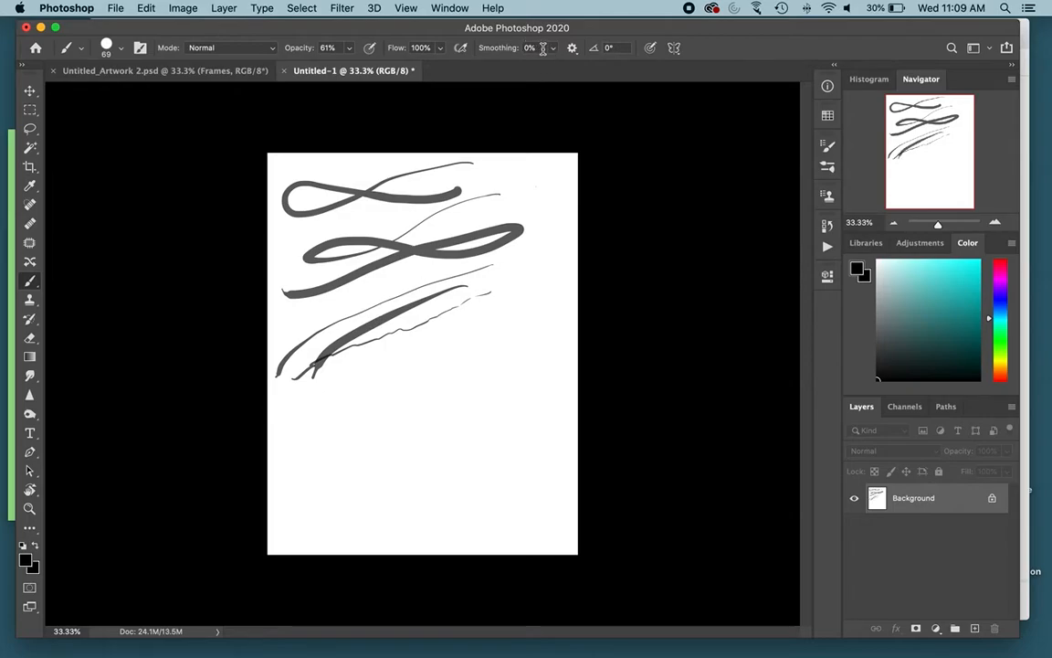
Step: Set the brush smoothing to 41% and paint two long curved strokes toward the page's lower middle
{"action": "left_click", "coordinate": [552, 48]}
{"action": "left_click_drag", "start_coordinate": [569, 67], "coordinate": [582, 69]}
{"action": "mouse_move", "coordinate": [536, 269]}
{"action": "left_mouse_down"}
{"action": "mouse_move", "coordinate": [504, 325]}
{"action": "mouse_move", "coordinate": [340, 423]}
{"action": "left_mouse_up"}
{"action": "mouse_move", "coordinate": [504, 324]}
{"action": "left_mouse_down"}
{"action": "mouse_move", "coordinate": [366, 425]}
{"action": "mouse_move", "coordinate": [368, 459]}
{"action": "left_mouse_up"}
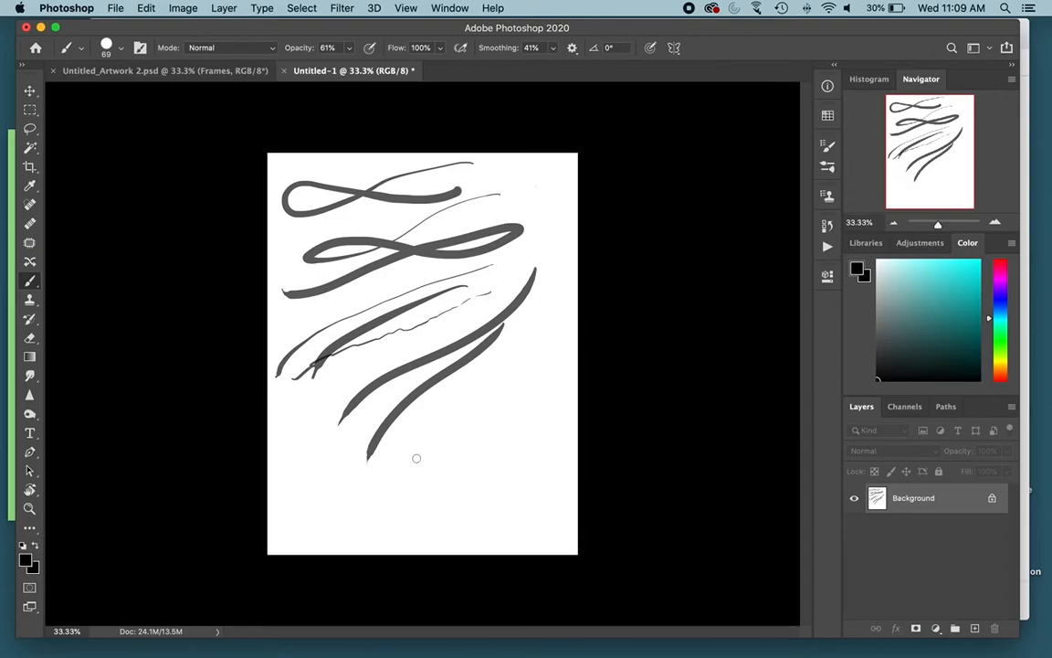
Step: Set the brush smoothing to 78% and paint a long curved diagonal stroke and a short hooked stroke
{"action": "left_click", "coordinate": [553, 49]}
{"action": "left_click_drag", "start_coordinate": [549, 64], "coordinate": [578, 64]}
{"action": "mouse_move", "coordinate": [549, 260]}
{"action": "left_mouse_down"}
{"action": "mouse_move", "coordinate": [510, 364]}
{"action": "mouse_move", "coordinate": [404, 453]}
{"action": "mouse_move", "coordinate": [405, 471]}
{"action": "left_mouse_up"}
{"action": "mouse_move", "coordinate": [322, 419]}
{"action": "left_mouse_down"}
{"action": "mouse_move", "coordinate": [319, 472]}
{"action": "mouse_move", "coordinate": [331, 487]}
{"action": "mouse_move", "coordinate": [384, 470]}
{"action": "left_mouse_up"}
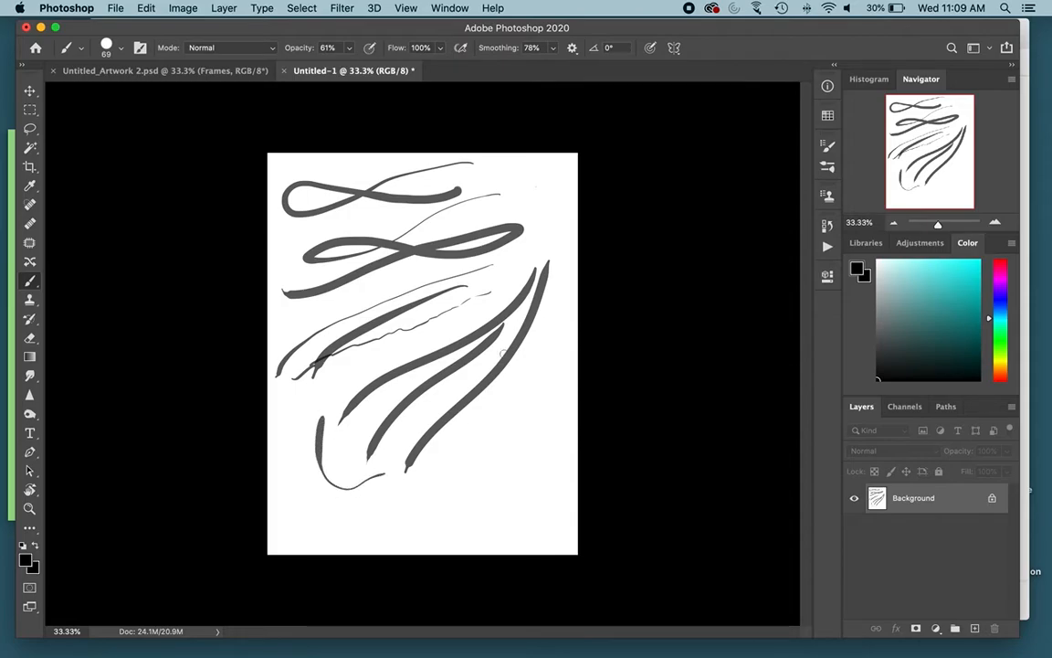
Step: Undo all the test strokes to clear the page
{"action": "key", "text": "super+z"}
{"action": "key", "text": "super+z"}
{"action": "key", "text": "super+z"}
{"action": "key", "text": "super+z"}
{"action": "key", "text": "super+z"}
{"action": "key", "text": "super+z"}
{"action": "key", "text": "super+z"}
{"action": "key", "text": "super+z"}
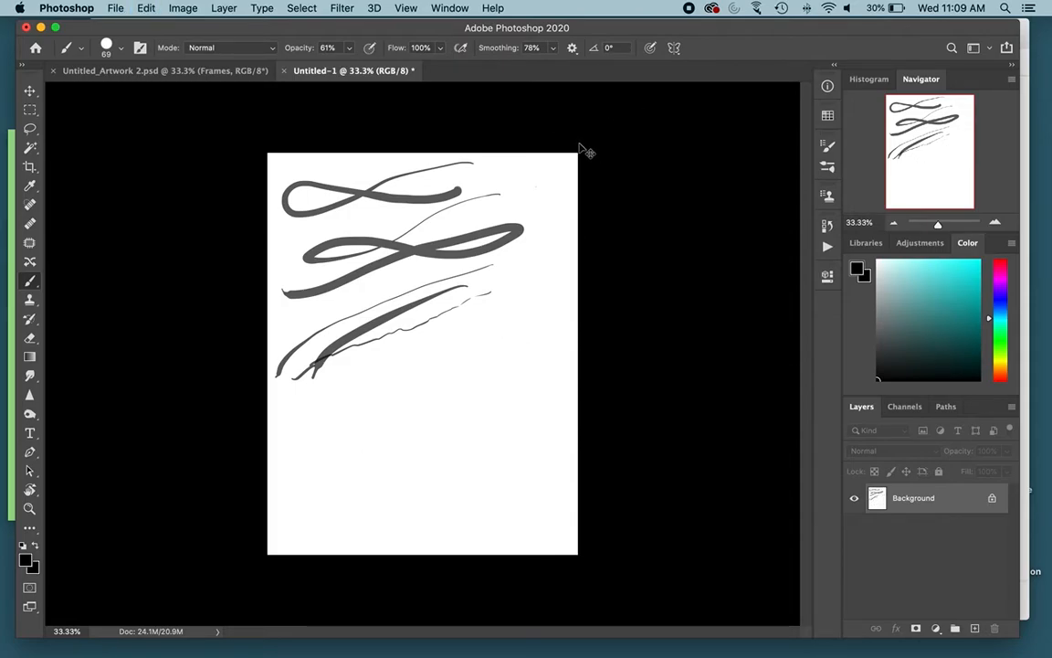
{"action": "key", "text": "super+z"}
{"action": "key", "text": "super+z"}
{"action": "key", "text": "super+z"}
{"action": "key", "text": "super+z"}
{"action": "key", "text": "super+z"}
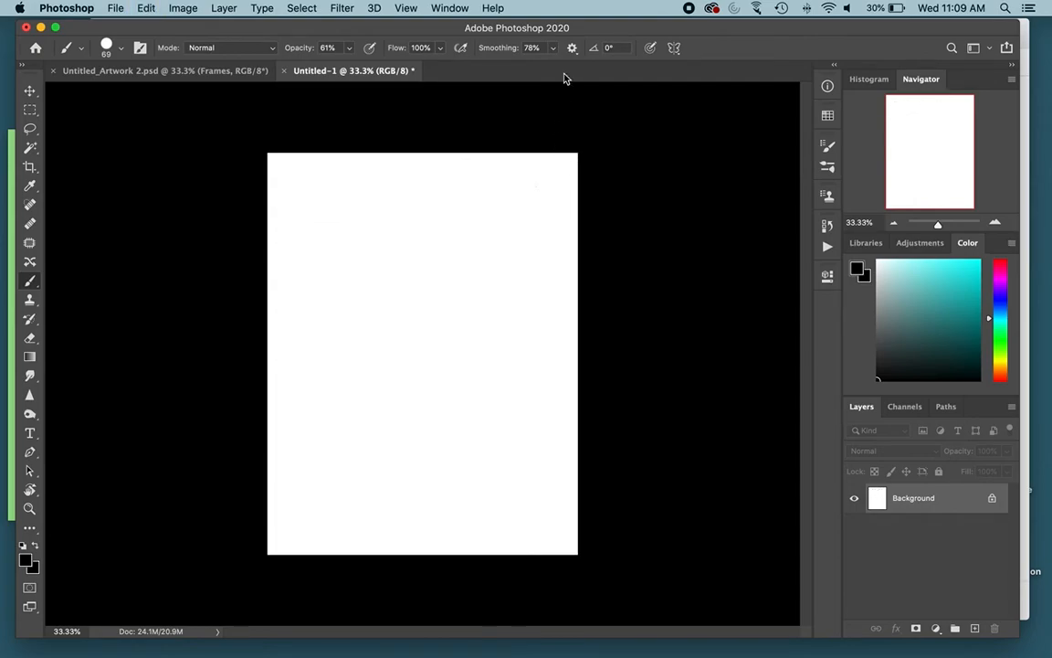
Step: Paint one S-shaped curved stroke with the brush smoothing at 12%, and set the smoothing to 0%
{"action": "left_click", "coordinate": [553, 48]}
{"action": "mouse_move", "coordinate": [512, 209]}
{"action": "left_mouse_down"}
{"action": "mouse_move", "coordinate": [493, 211]}
{"action": "mouse_move", "coordinate": [395, 312]}
{"action": "mouse_move", "coordinate": [376, 233]}
{"action": "mouse_move", "coordinate": [387, 249]}
{"action": "left_mouse_up"}
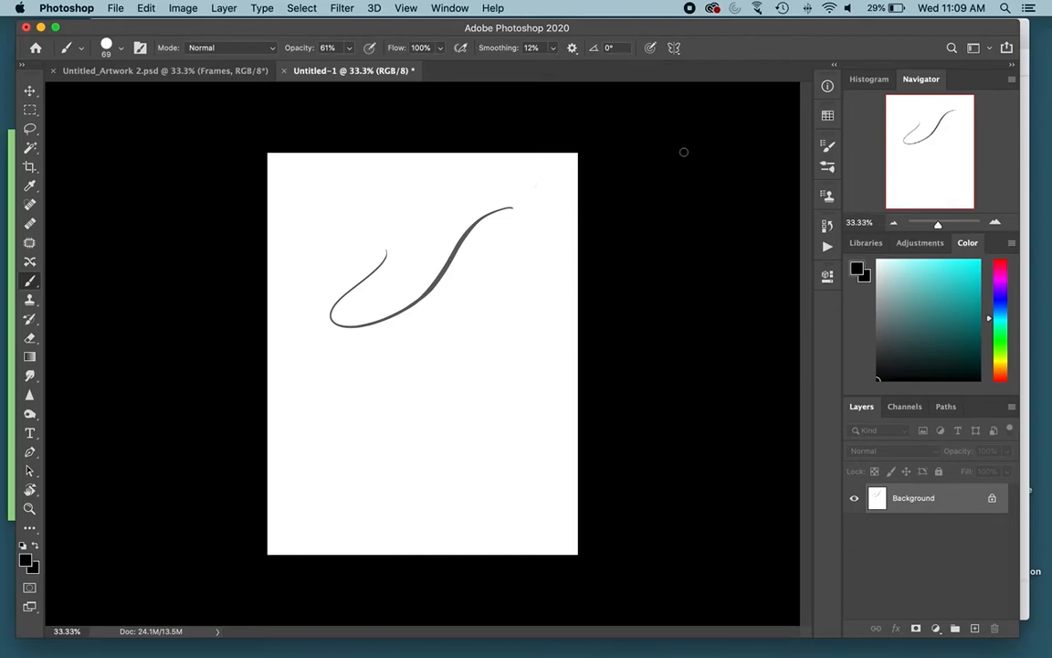
{"action": "left_click", "coordinate": [553, 48]}
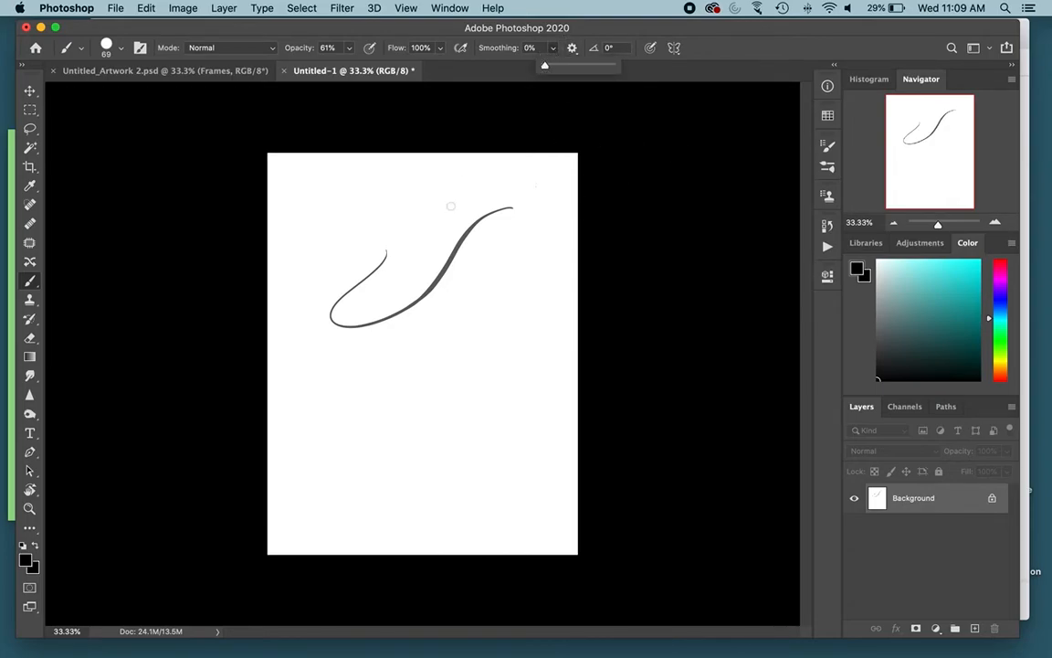
Step: Paint a long curved diagonal stroke below the existing one with smoothing at 0%, and set the brush opacity to 100%
{"action": "mouse_move", "coordinate": [513, 232]}
{"action": "left_mouse_down"}
{"action": "mouse_move", "coordinate": [430, 313]}
{"action": "mouse_move", "coordinate": [297, 366]}
{"action": "left_mouse_up"}
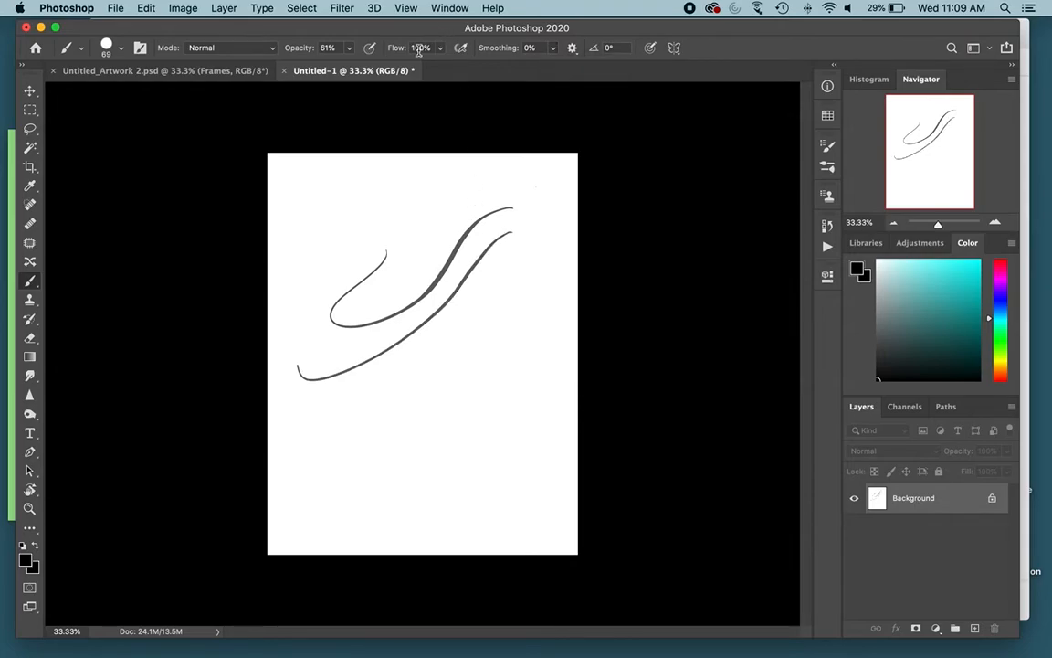
{"action": "left_click", "coordinate": [353, 48]}
{"action": "left_click_drag", "start_coordinate": [348, 66], "coordinate": [374, 66]}
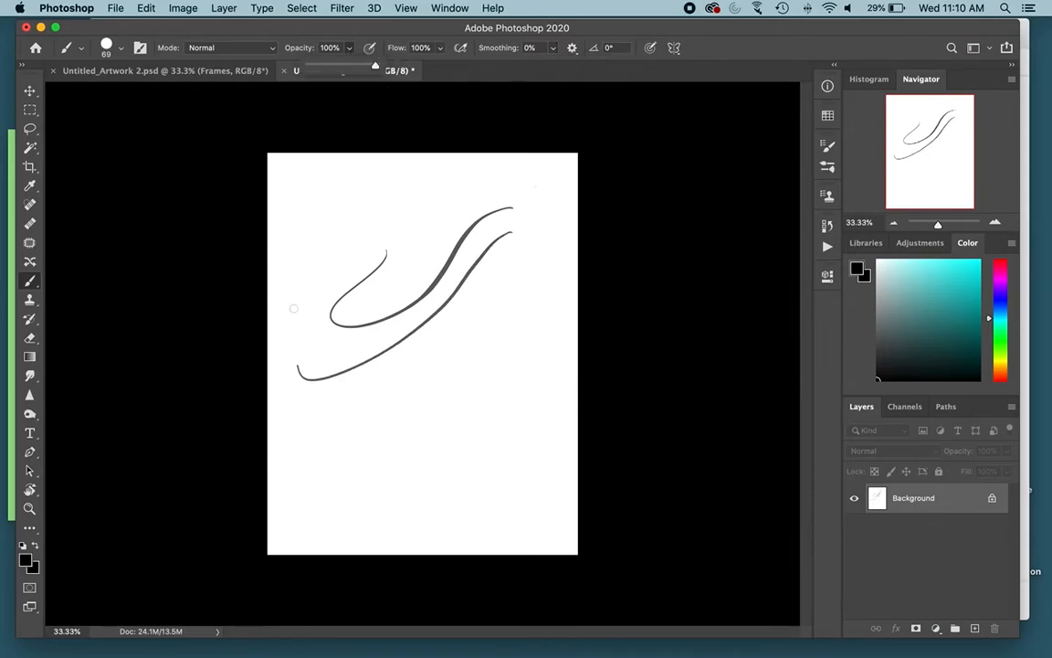
Step: Undo both curved test strokes to leave the page blank
{"action": "key", "text": "super+z"}
{"action": "key", "text": "super+z"}
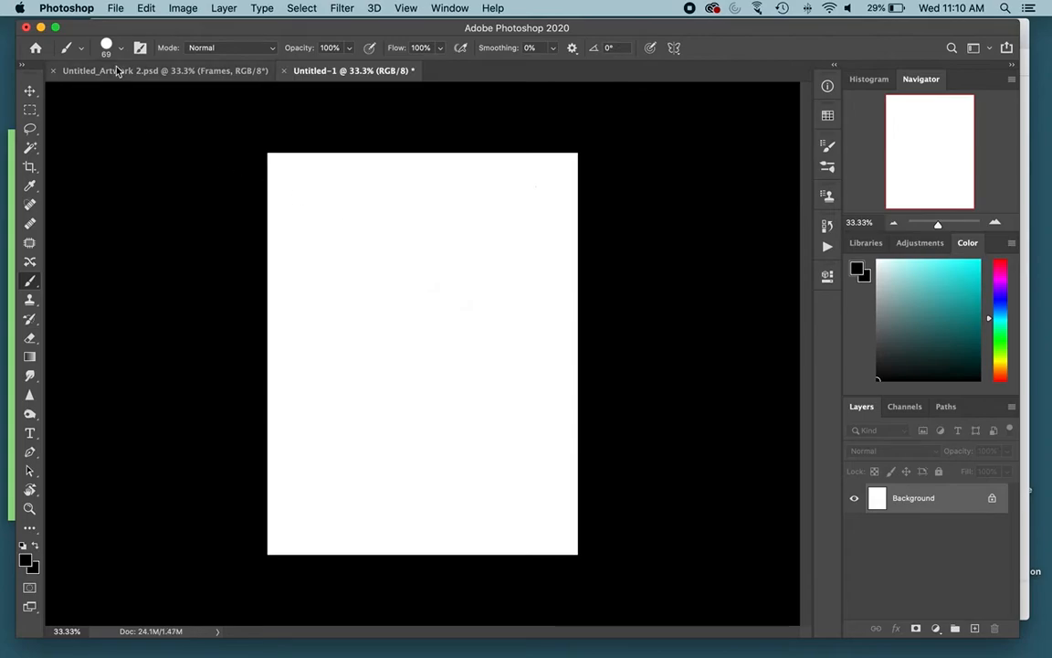
Step: Examine the brush files Andrew's Brushes.abr and Comic Brushes.abr on the desktop, and return to Photoshop
{"action": "left_click", "coordinate": [117, 53]}
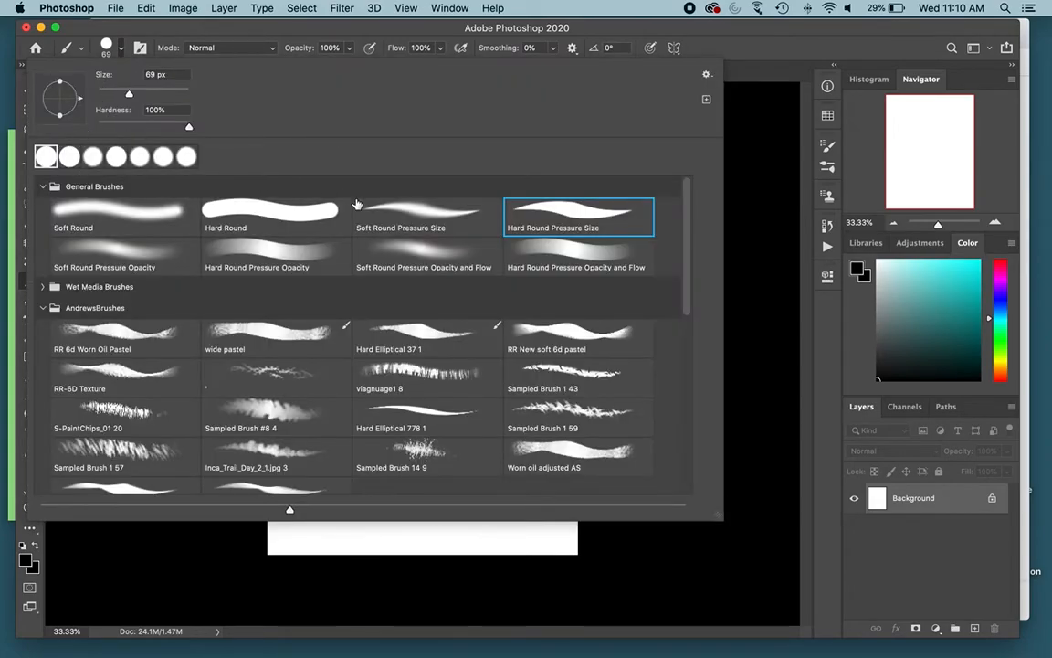
{"action": "key", "text": "F11"}
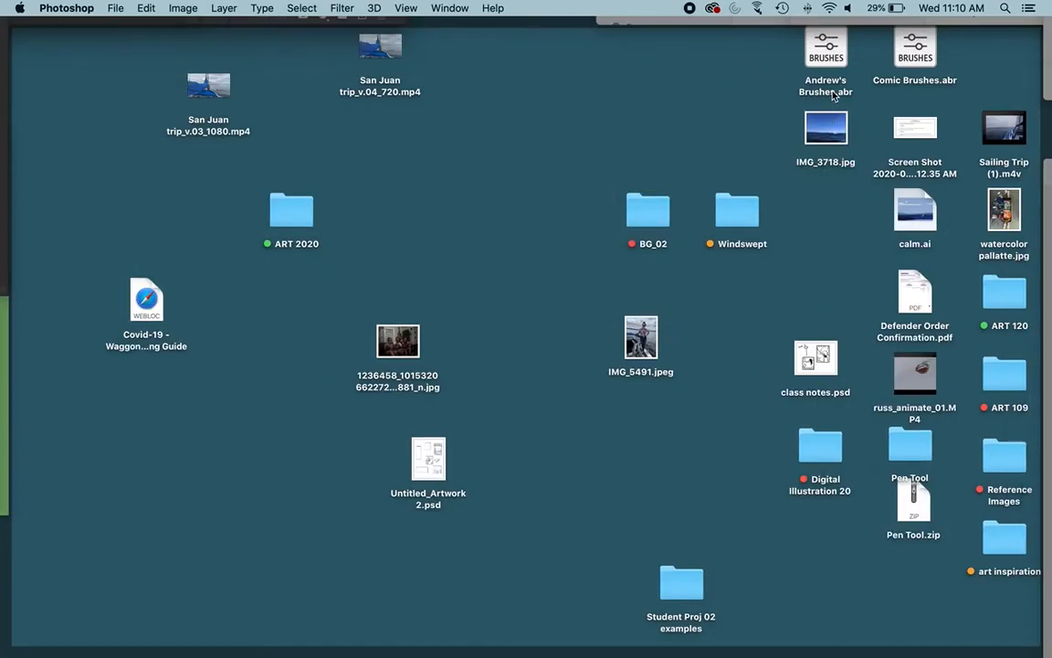
{"action": "left_click", "coordinate": [836, 44]}
{"action": "key", "text": "space"}
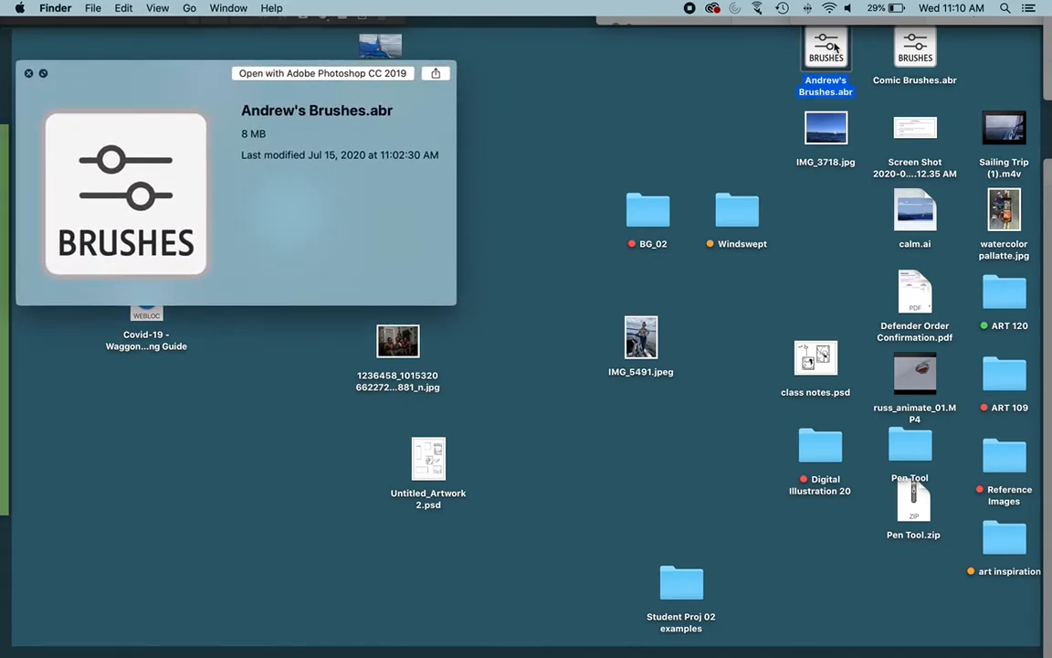
{"action": "left_click", "coordinate": [930, 56]}
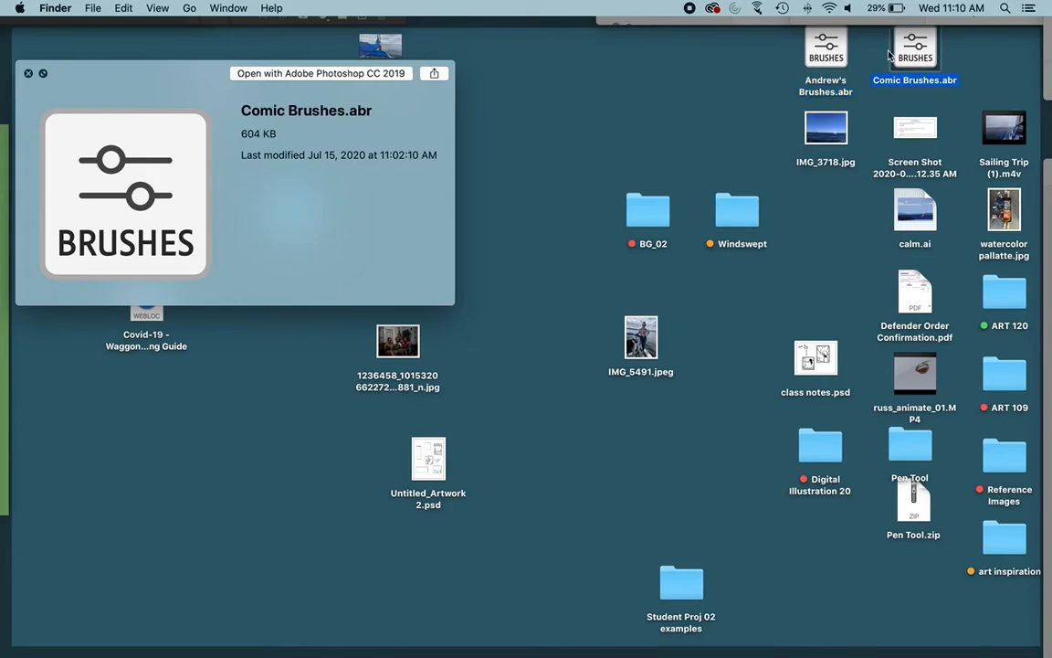
{"action": "double_click", "coordinate": [890, 55]}
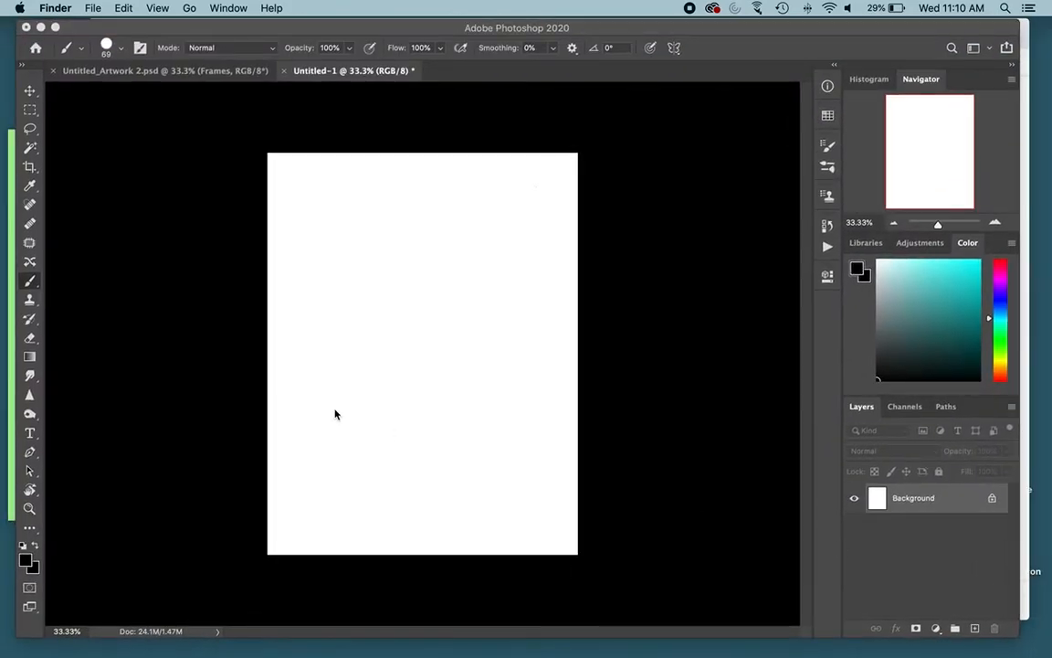
Step: Choose the RR 6d Worn Oil Pastel brush from AndrewsBrushes at 200 px with a mid grey-green foreground colour
{"action": "left_click", "coordinate": [122, 49]}
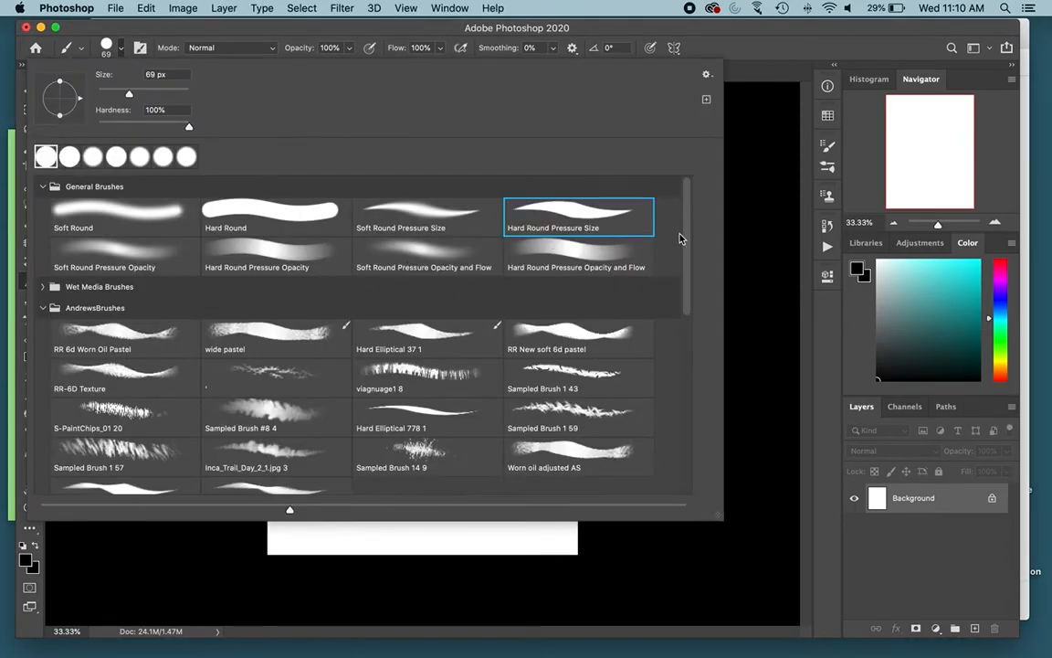
{"action": "scroll", "coordinate": [679, 239], "scroll_direction": "down", "scroll_amount": 3}
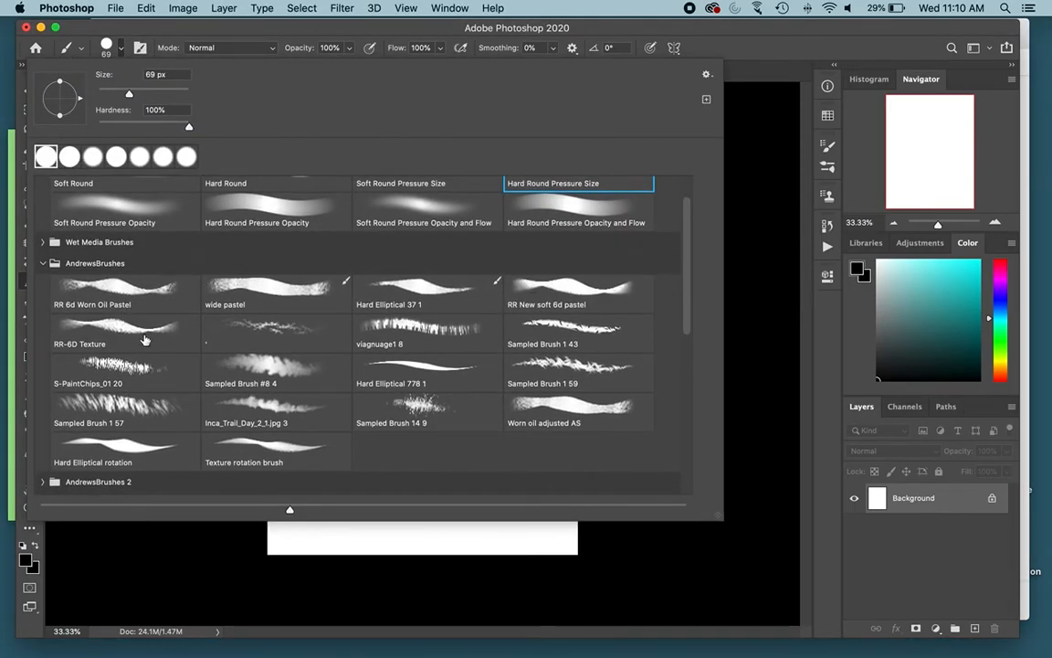
{"action": "left_click", "coordinate": [119, 294]}
{"action": "left_click", "coordinate": [773, 190]}
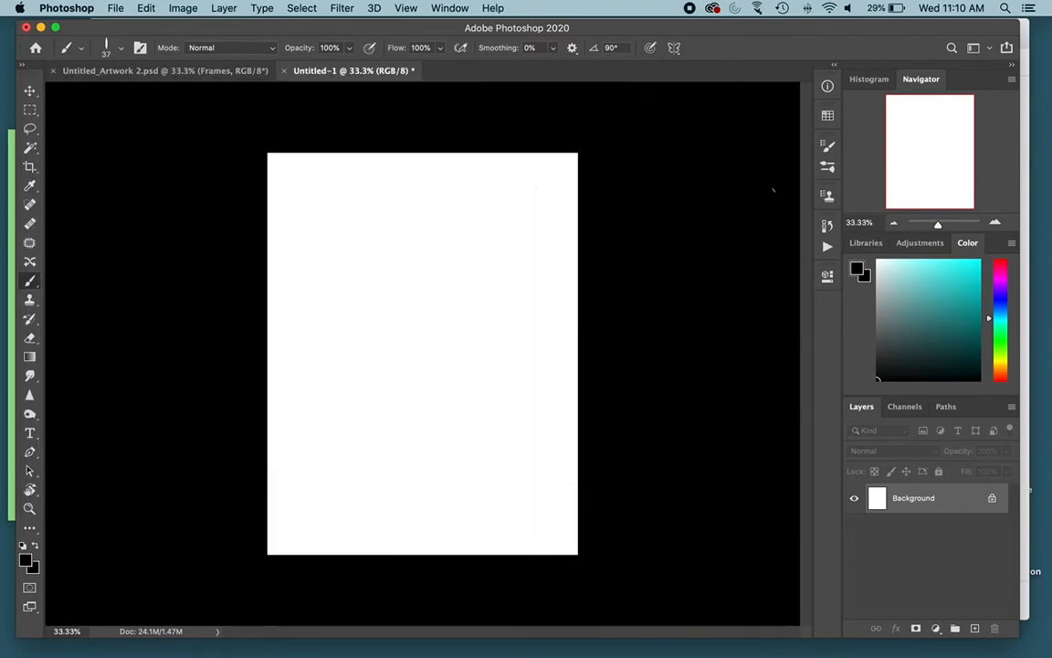
{"action": "left_click_drag", "start_coordinate": [436, 283], "coordinate": [511, 285]}
{"action": "left_click", "coordinate": [890, 330]}
Step: Shade the page's left and centre with broad pastel strokes, using 61% opacity and reducing the flow to 65%
{"action": "left_click", "coordinate": [349, 48]}
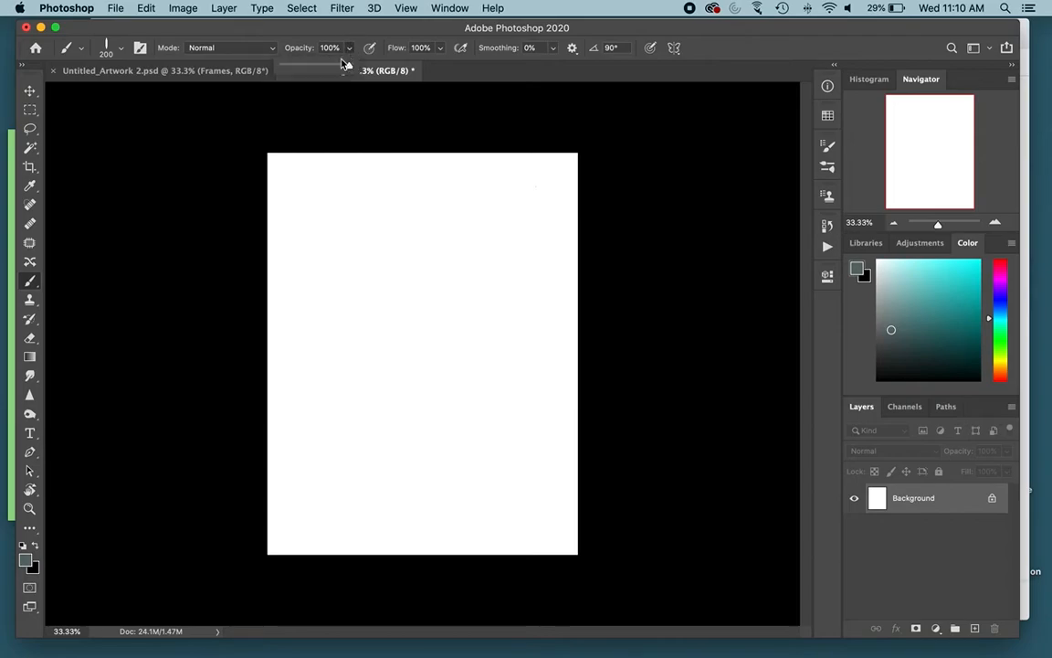
{"action": "mouse_move", "coordinate": [446, 256]}
{"action": "left_mouse_down"}
{"action": "mouse_move", "coordinate": [353, 387]}
{"action": "mouse_move", "coordinate": [384, 305]}
{"action": "mouse_move", "coordinate": [336, 361]}
{"action": "mouse_move", "coordinate": [358, 254]}
{"action": "mouse_move", "coordinate": [307, 393]}
{"action": "left_mouse_up"}
{"action": "left_click", "coordinate": [441, 47]}
{"action": "left_click_drag", "start_coordinate": [445, 65], "coordinate": [416, 89]}
{"action": "mouse_move", "coordinate": [342, 217]}
{"action": "left_mouse_down"}
{"action": "mouse_move", "coordinate": [294, 355]}
{"action": "mouse_move", "coordinate": [339, 228]}
{"action": "mouse_move", "coordinate": [322, 350]}
{"action": "mouse_move", "coordinate": [393, 358]}
{"action": "mouse_move", "coordinate": [386, 348]}
{"action": "mouse_move", "coordinate": [374, 508]}
{"action": "mouse_move", "coordinate": [386, 361]}
{"action": "mouse_move", "coordinate": [379, 493]}
{"action": "mouse_move", "coordinate": [443, 292]}
{"action": "mouse_move", "coordinate": [460, 271]}
{"action": "mouse_move", "coordinate": [442, 302]}
{"action": "mouse_move", "coordinate": [475, 256]}
{"action": "mouse_move", "coordinate": [393, 440]}
{"action": "mouse_move", "coordinate": [486, 263]}
{"action": "mouse_move", "coordinate": [395, 470]}
{"action": "mouse_move", "coordinate": [484, 272]}
{"action": "left_mouse_up"}
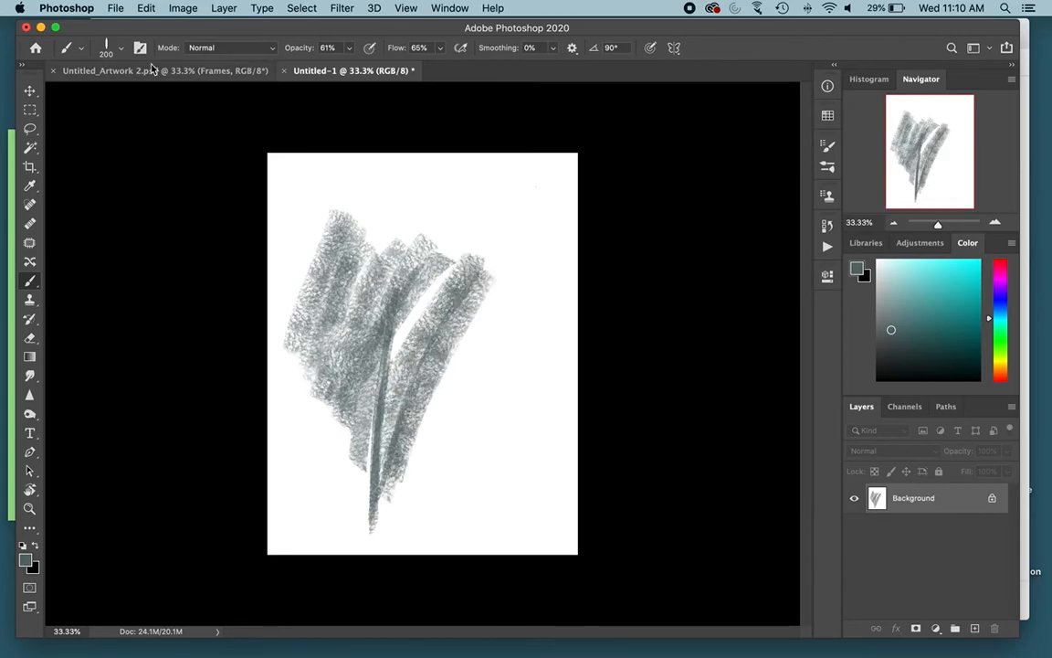
Step: Paint looping ribbon strokes across the page's upper and right areas with the Hard Elliptical 37 1 brush at 200 px
{"action": "left_click", "coordinate": [121, 49]}
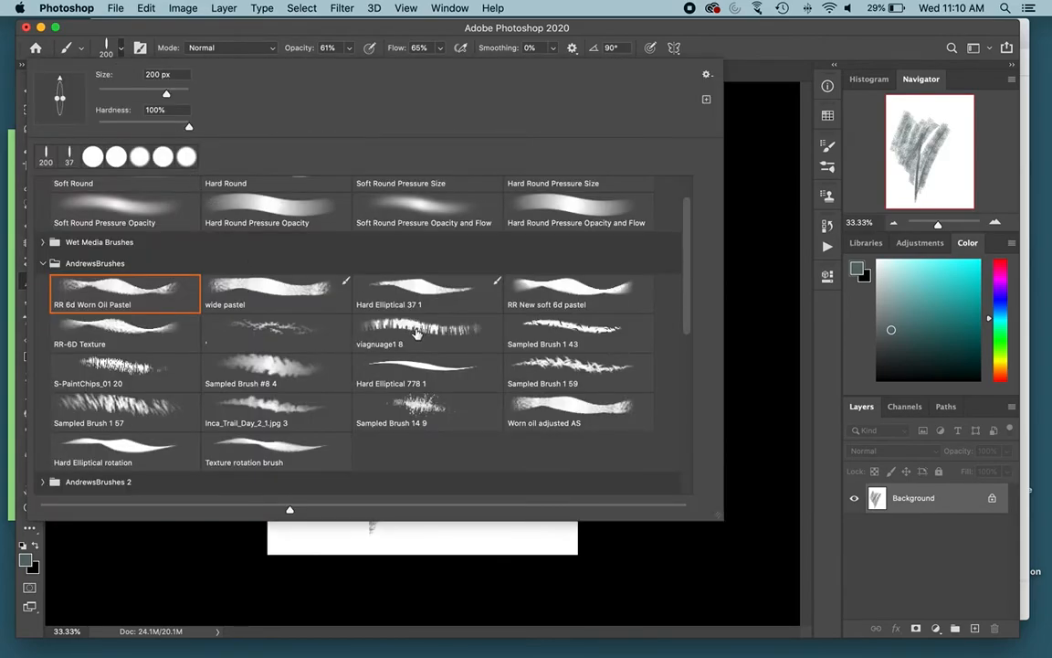
{"action": "left_click", "coordinate": [444, 289]}
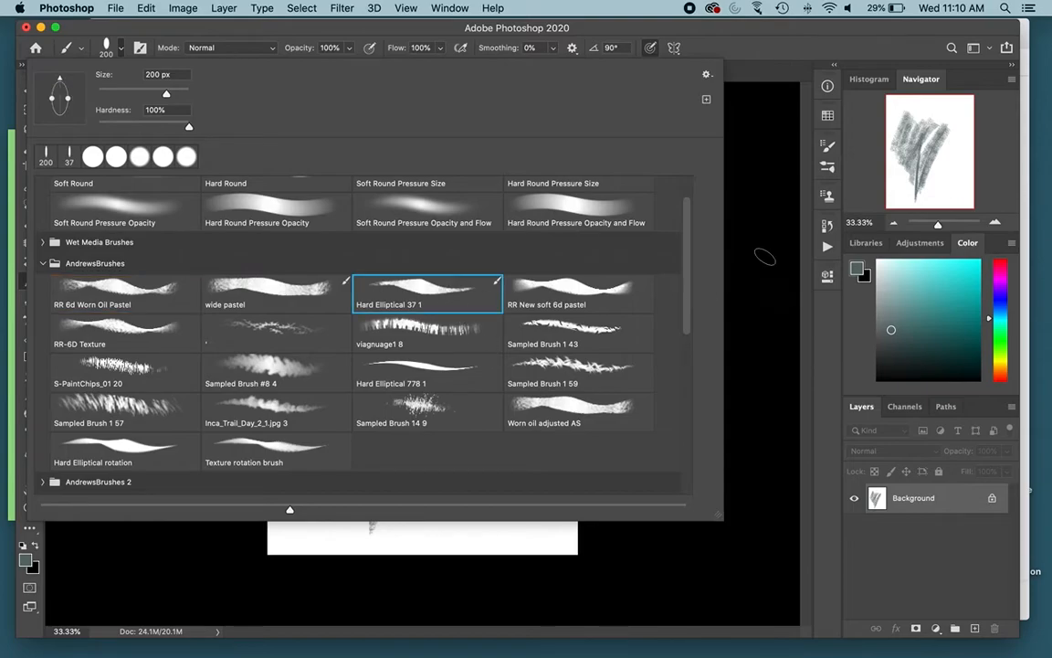
{"action": "left_click", "coordinate": [766, 256]}
{"action": "mouse_move", "coordinate": [545, 190]}
{"action": "left_mouse_down"}
{"action": "mouse_move", "coordinate": [470, 213]}
{"action": "mouse_move", "coordinate": [458, 197]}
{"action": "mouse_move", "coordinate": [491, 208]}
{"action": "mouse_move", "coordinate": [529, 301]}
{"action": "mouse_move", "coordinate": [459, 413]}
{"action": "mouse_move", "coordinate": [474, 469]}
{"action": "mouse_move", "coordinate": [506, 351]}
{"action": "mouse_move", "coordinate": [501, 315]}
{"action": "mouse_move", "coordinate": [461, 236]}
{"action": "mouse_move", "coordinate": [341, 211]}
{"action": "mouse_move", "coordinate": [323, 187]}
{"action": "left_mouse_up"}
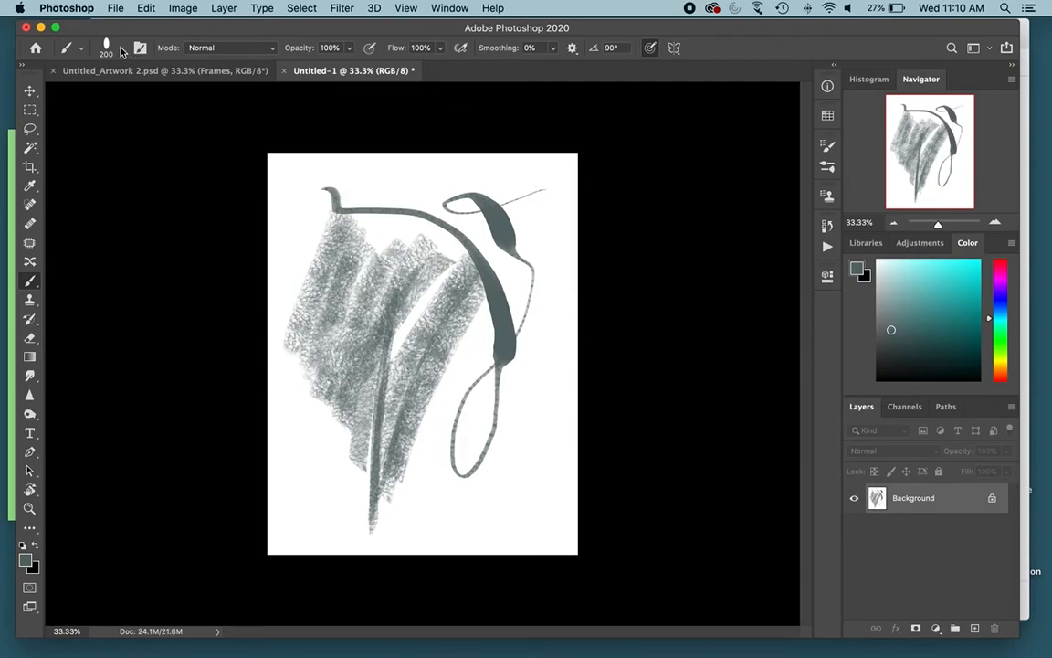
Step: Paint thick vertical marks near the page's right edge with the RR New soft 6d pastel brush at 257 px
{"action": "left_click", "coordinate": [109, 43]}
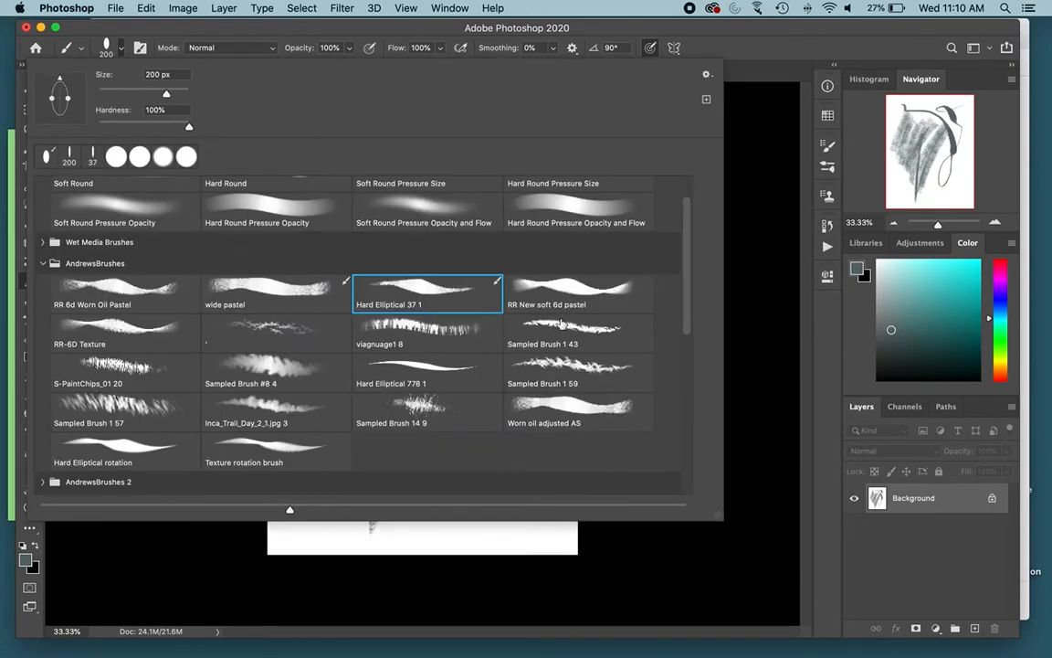
{"action": "left_click", "coordinate": [558, 294]}
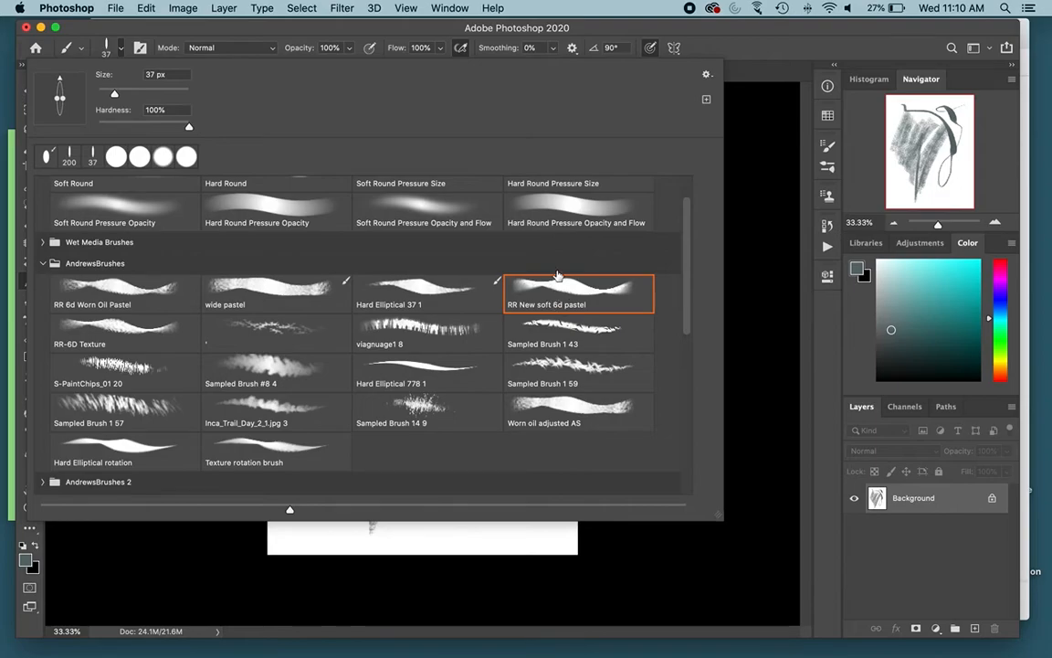
{"action": "left_click", "coordinate": [746, 273]}
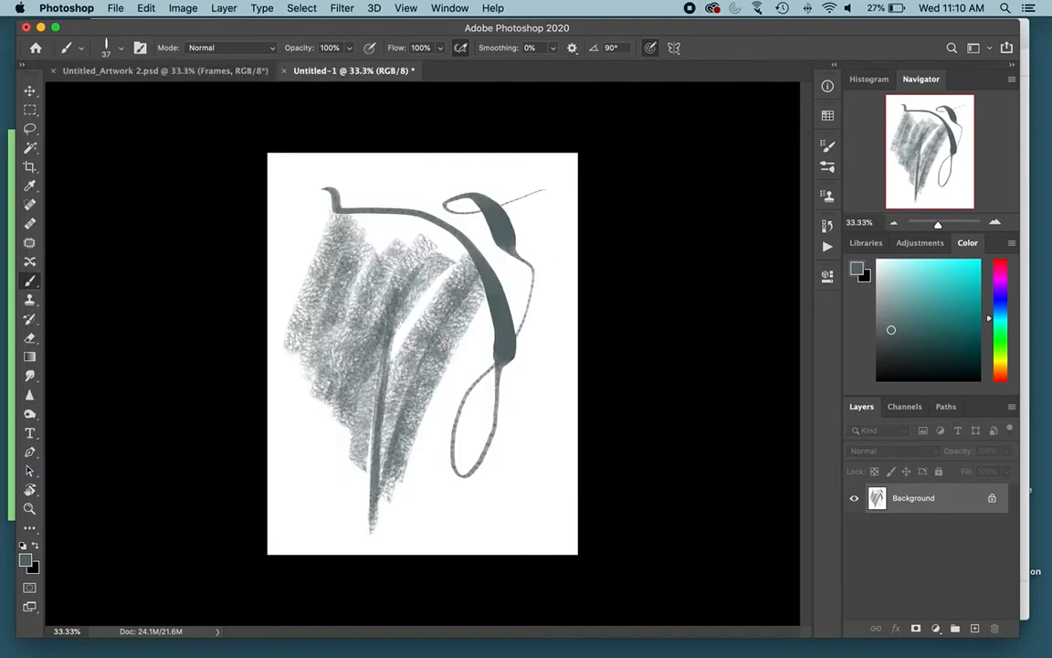
{"action": "left_click_drag", "start_coordinate": [445, 404], "coordinate": [474, 407]}
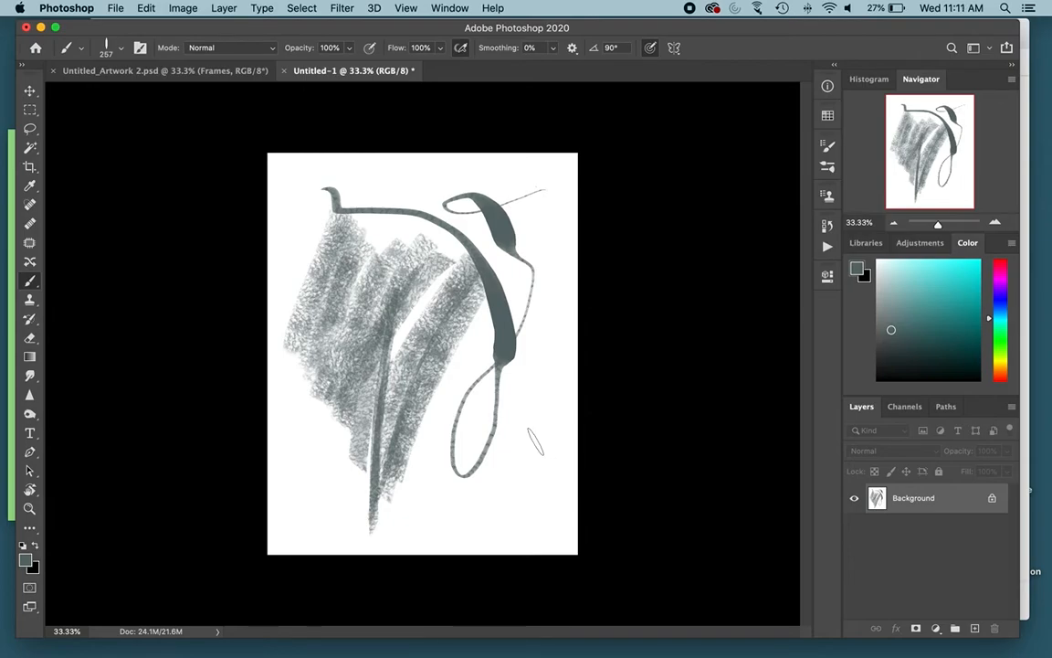
{"action": "mouse_move", "coordinate": [544, 319]}
{"action": "left_mouse_down"}
{"action": "mouse_move", "coordinate": [556, 455]}
{"action": "mouse_move", "coordinate": [545, 332]}
{"action": "mouse_move", "coordinate": [548, 433]}
{"action": "mouse_move", "coordinate": [528, 423]}
{"action": "left_mouse_up"}
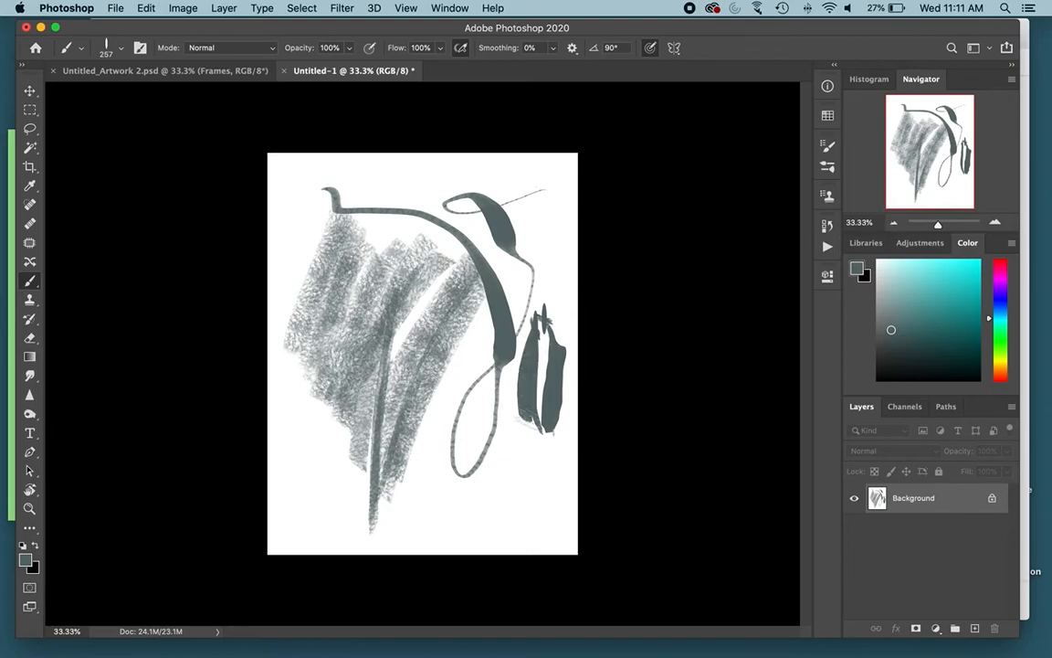
Step: Paint a textured grass-like band along the bottom of the page with the viagnuage1 8 brush
{"action": "left_click", "coordinate": [119, 50]}
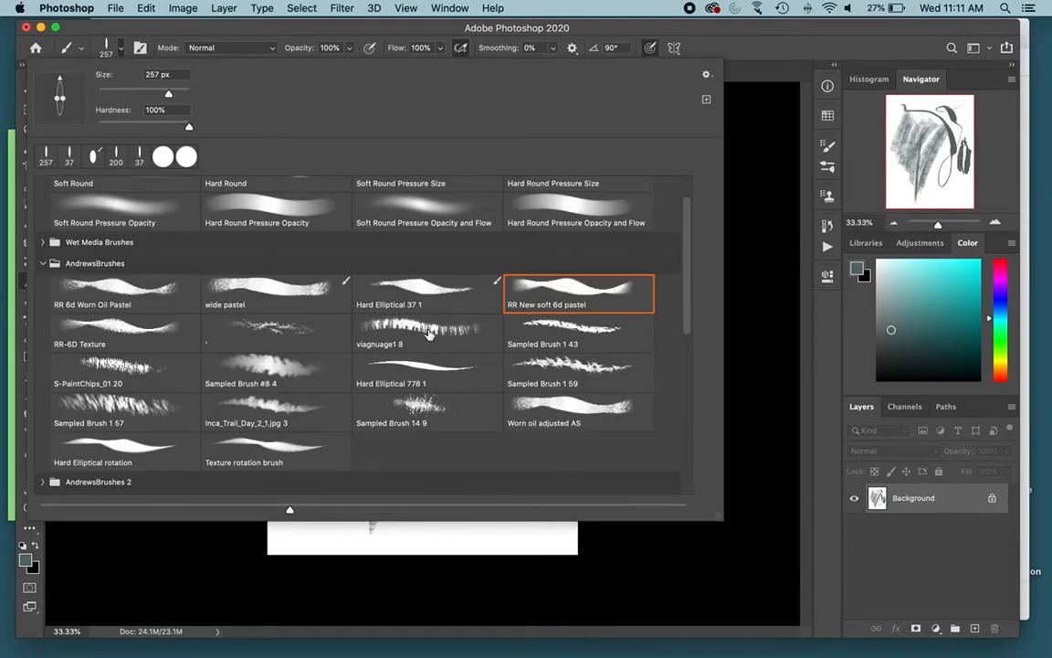
{"action": "left_click", "coordinate": [427, 331]}
{"action": "left_click", "coordinate": [485, 535]}
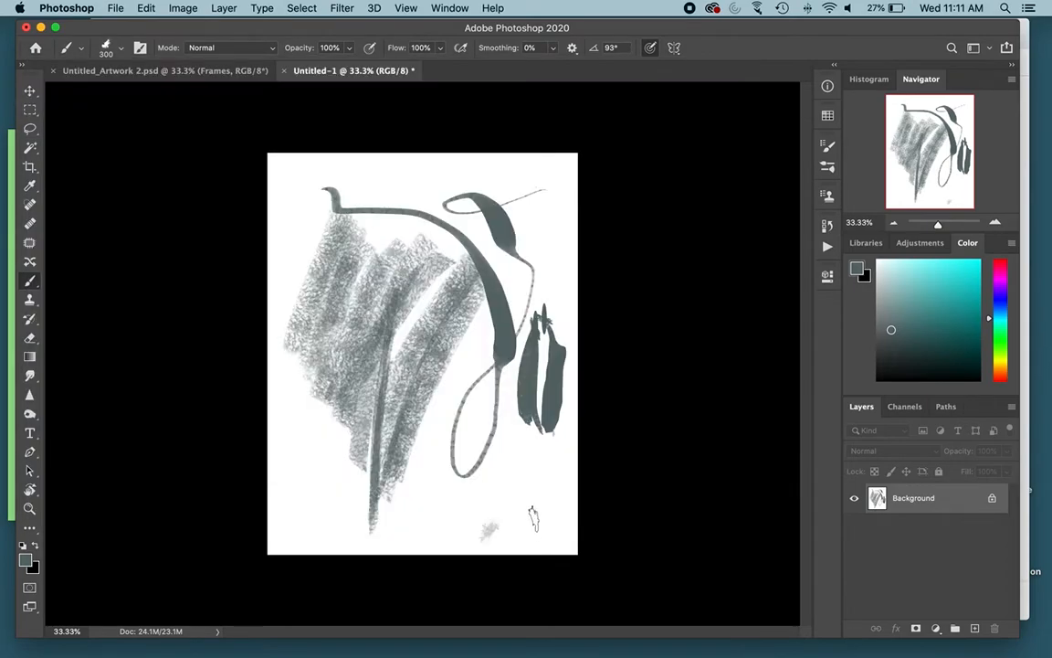
{"action": "mouse_move", "coordinate": [406, 526]}
{"action": "left_mouse_down"}
{"action": "mouse_move", "coordinate": [490, 507]}
{"action": "mouse_move", "coordinate": [401, 512]}
{"action": "mouse_move", "coordinate": [544, 525]}
{"action": "mouse_move", "coordinate": [251, 501]}
{"action": "mouse_move", "coordinate": [348, 482]}
{"action": "mouse_move", "coordinate": [274, 489]}
{"action": "left_mouse_up"}
Step: Paint a spiky horizontal stroke near the top of the page with the Sampled Brush 1 59 brush
{"action": "left_click", "coordinate": [119, 51]}
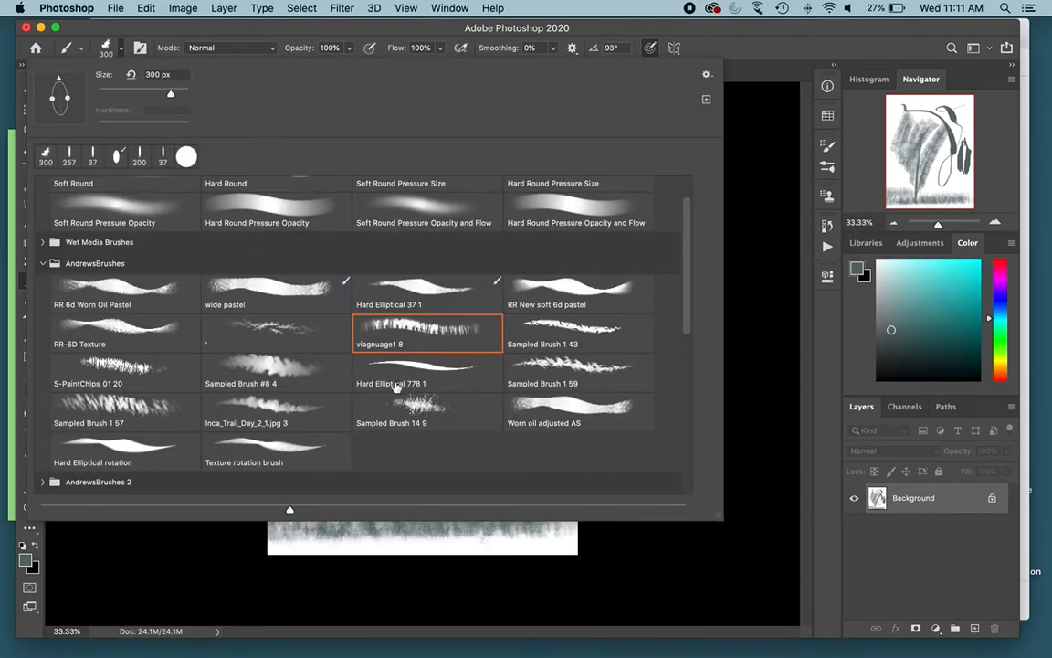
{"action": "left_click", "coordinate": [561, 365]}
{"action": "key", "text": "Return"}
{"action": "mouse_move", "coordinate": [436, 192]}
{"action": "left_mouse_down"}
{"action": "mouse_move", "coordinate": [402, 166]}
{"action": "mouse_move", "coordinate": [512, 182]}
{"action": "left_mouse_up"}
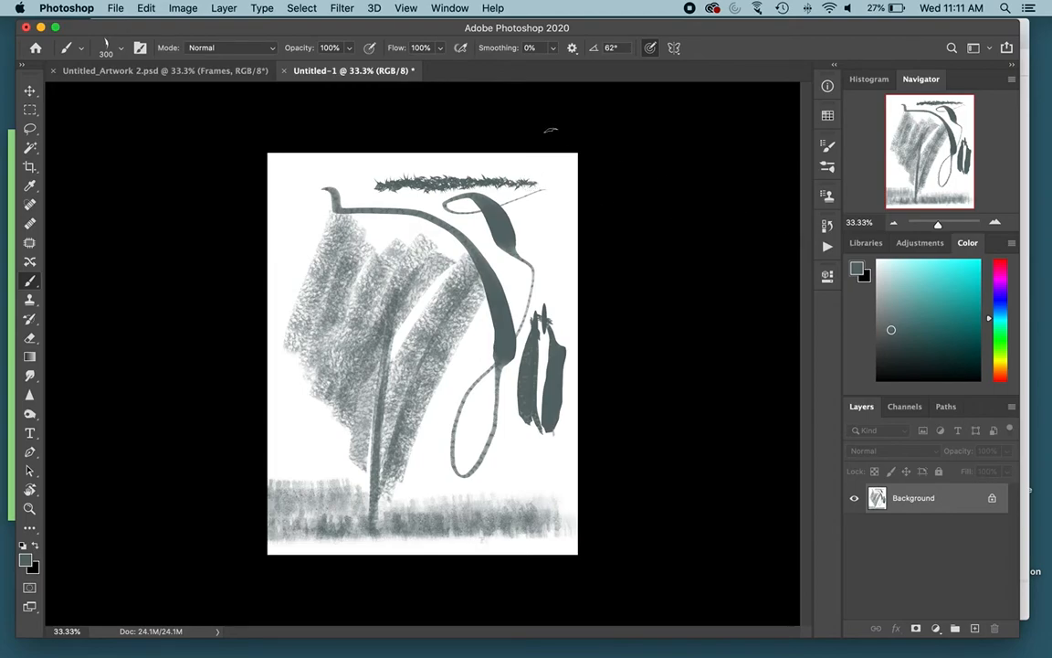
Step: Set the brush opacity to 70% and paint two crossing spiky strokes in the page's upper-left corner
{"action": "left_click", "coordinate": [348, 47]}
{"action": "left_click_drag", "start_coordinate": [270, 186], "coordinate": [374, 167]}
{"action": "mouse_move", "coordinate": [276, 243]}
{"action": "left_mouse_down"}
{"action": "mouse_move", "coordinate": [330, 162]}
{"action": "mouse_move", "coordinate": [289, 228]}
{"action": "mouse_move", "coordinate": [324, 174]}
{"action": "left_mouse_up"}
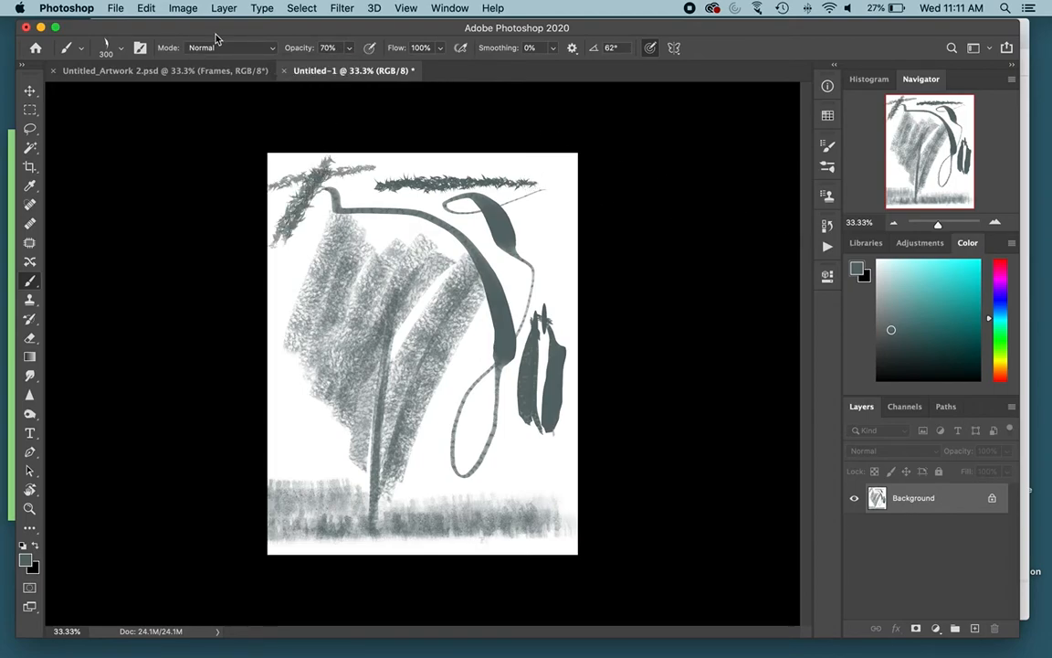
Step: Paint soft cloudy shading along the page's left edge with the Sampled Brush #8 4 brush at 1000 px
{"action": "left_click", "coordinate": [110, 46]}
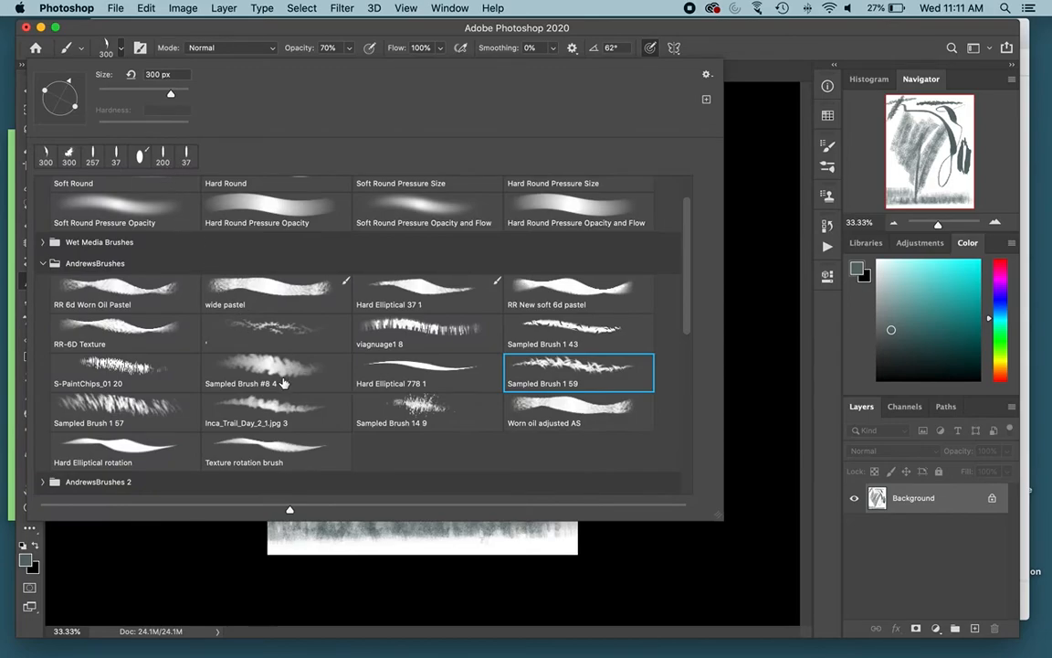
{"action": "left_click", "coordinate": [263, 375]}
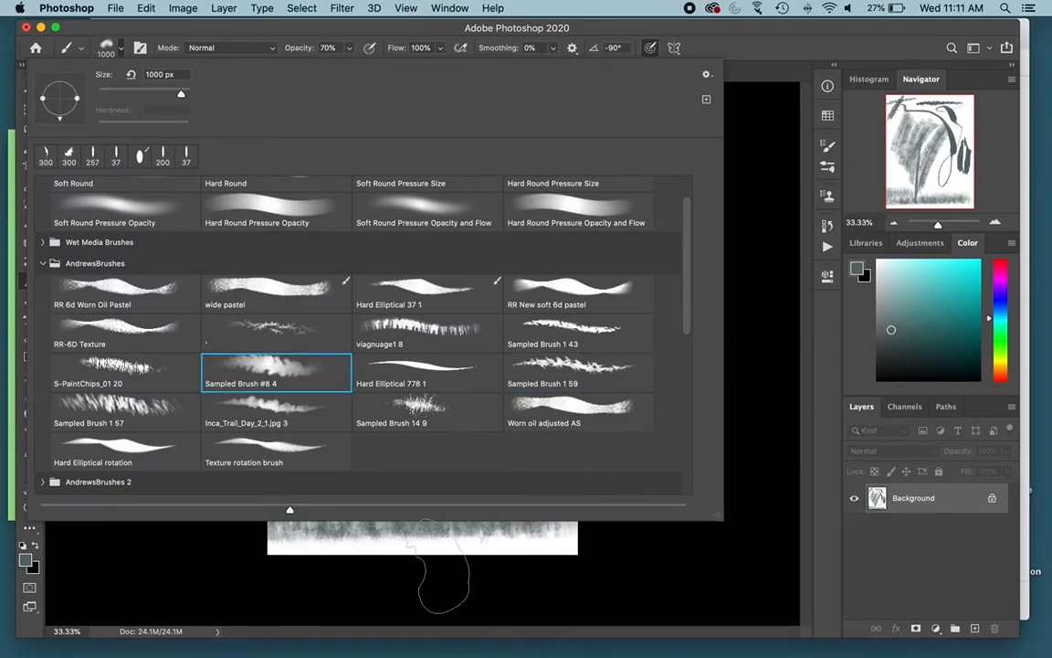
{"action": "left_click", "coordinate": [416, 576]}
{"action": "mouse_move", "coordinate": [276, 269]}
{"action": "left_mouse_down"}
{"action": "mouse_move", "coordinate": [274, 301]}
{"action": "mouse_move", "coordinate": [311, 366]}
{"action": "left_mouse_up"}
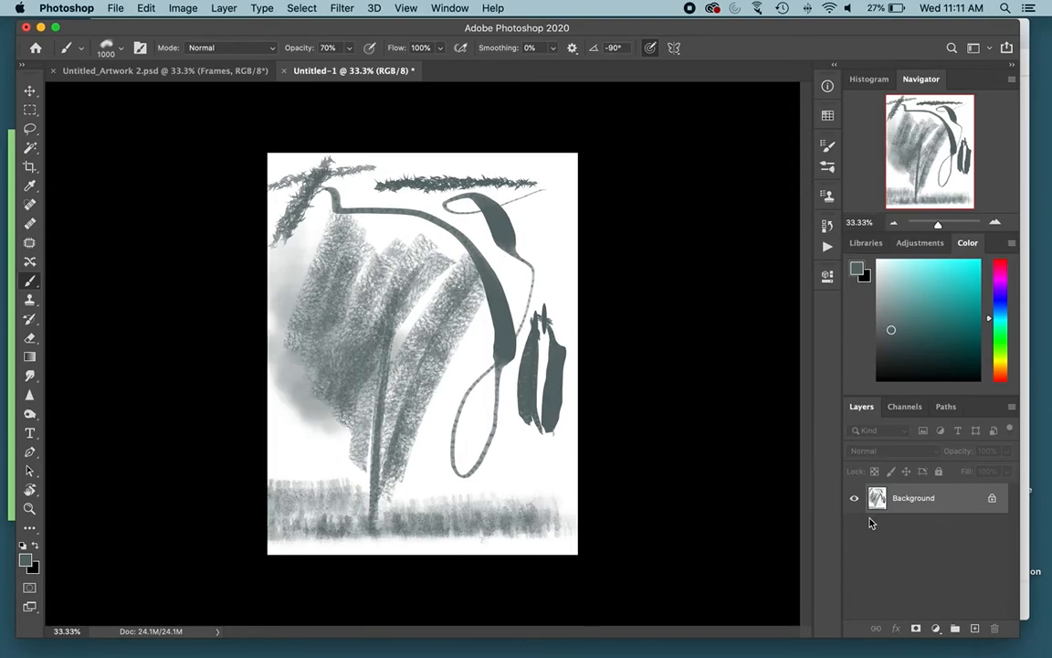
Step: Add a new layer above the background and fill it with white to cover the test strokes
{"action": "left_click", "coordinate": [976, 630]}
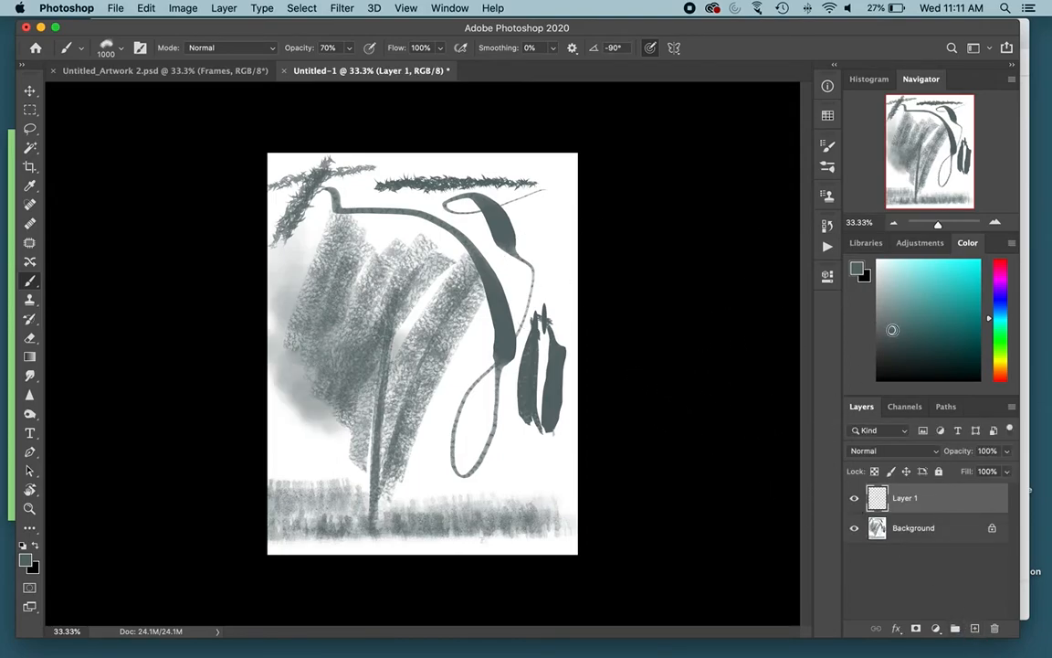
{"action": "left_click", "coordinate": [878, 262]}
{"action": "key", "text": "g"}
{"action": "left_click", "coordinate": [316, 310]}
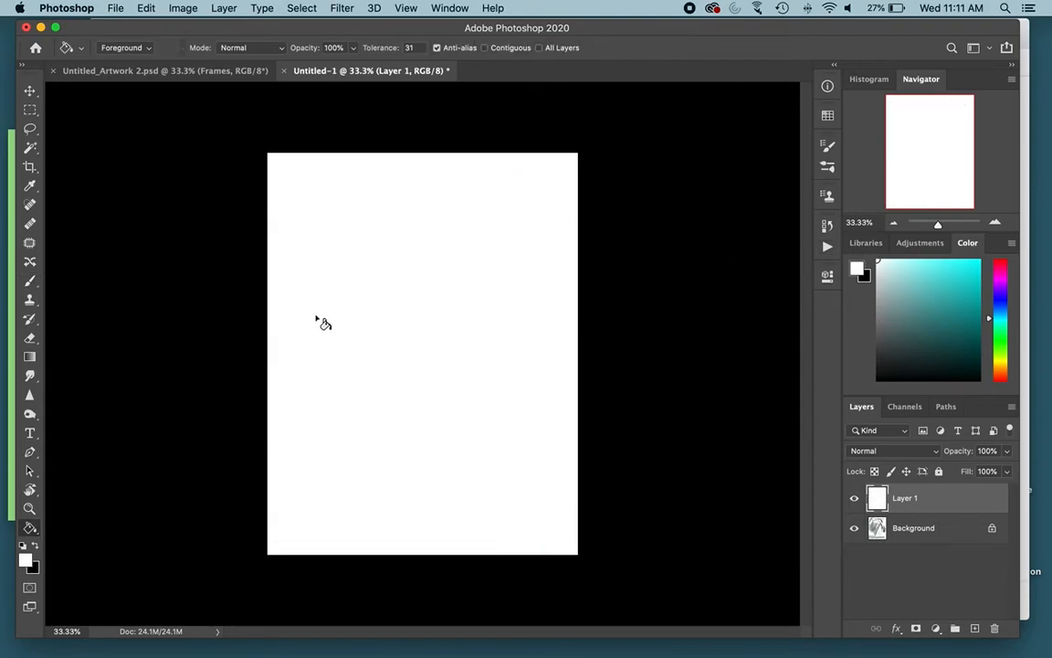
Step: Paint cloudy dark teal strokes across the upper middle of the white layer with the brush sized to 309 px
{"action": "key", "text": "b"}
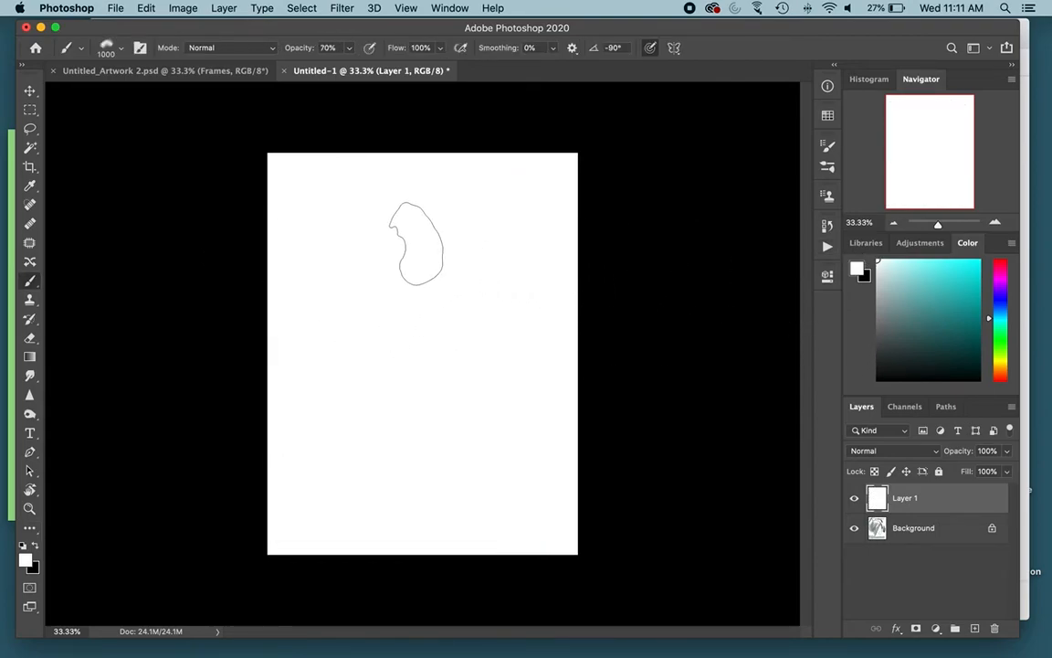
{"action": "left_click", "coordinate": [899, 325]}
{"action": "left_click_drag", "start_coordinate": [899, 325], "coordinate": [926, 349]}
{"action": "left_click_drag", "start_coordinate": [370, 298], "coordinate": [279, 294]}
{"action": "mouse_move", "coordinate": [428, 285]}
{"action": "left_mouse_down"}
{"action": "mouse_move", "coordinate": [429, 250]}
{"action": "mouse_move", "coordinate": [412, 277]}
{"action": "mouse_move", "coordinate": [374, 222]}
{"action": "mouse_move", "coordinate": [405, 269]}
{"action": "mouse_move", "coordinate": [404, 289]}
{"action": "mouse_move", "coordinate": [412, 280]}
{"action": "mouse_move", "coordinate": [396, 295]}
{"action": "mouse_move", "coordinate": [451, 308]}
{"action": "mouse_move", "coordinate": [474, 286]}
{"action": "mouse_move", "coordinate": [442, 277]}
{"action": "mouse_move", "coordinate": [448, 299]}
{"action": "mouse_move", "coordinate": [544, 349]}
{"action": "left_mouse_up"}
Step: Draw tapered dark test strokes on the page's lower middle with the Pencil: Flat brush from Frenden_Pencils_&_Inks_v1_2b at 82 px
{"action": "left_click", "coordinate": [116, 55]}
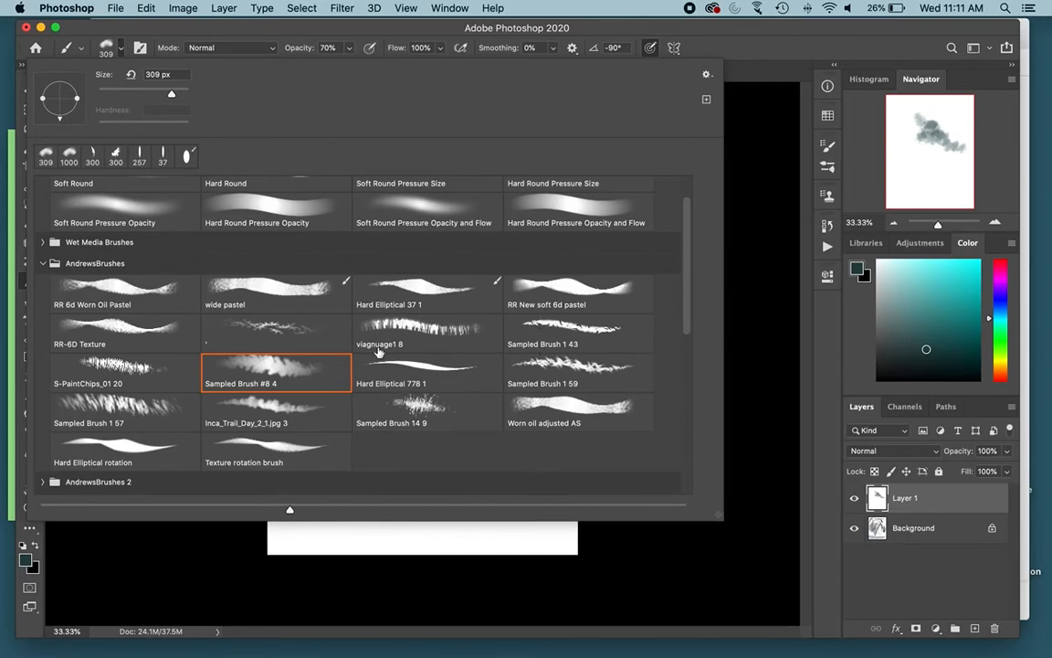
{"action": "scroll", "coordinate": [612, 263], "scroll_direction": "down", "scroll_amount": 10}
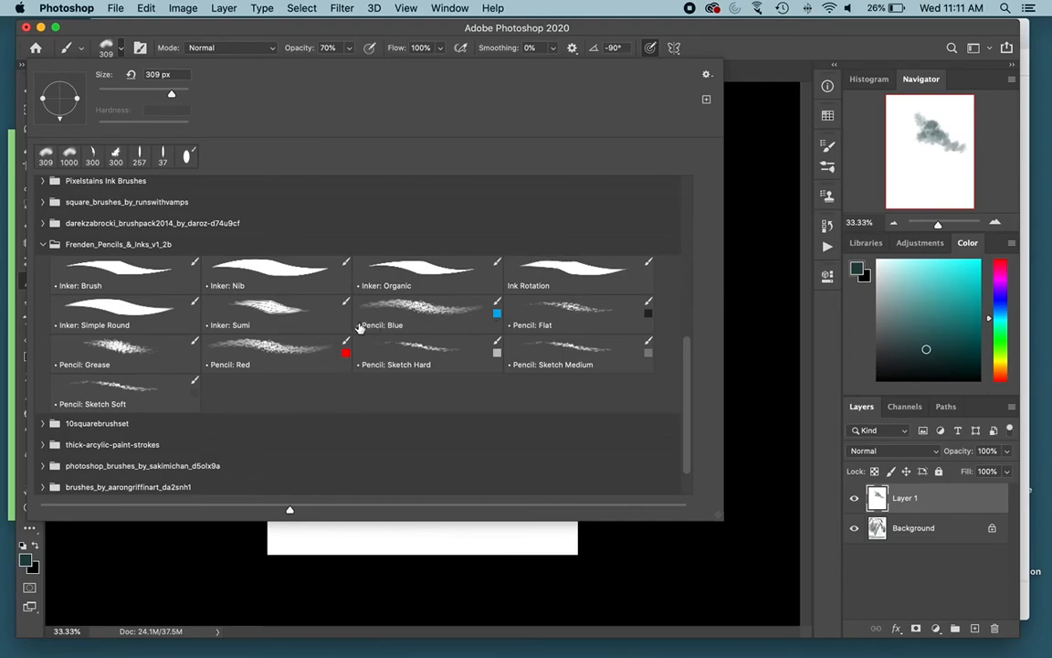
{"action": "left_click", "coordinate": [520, 288]}
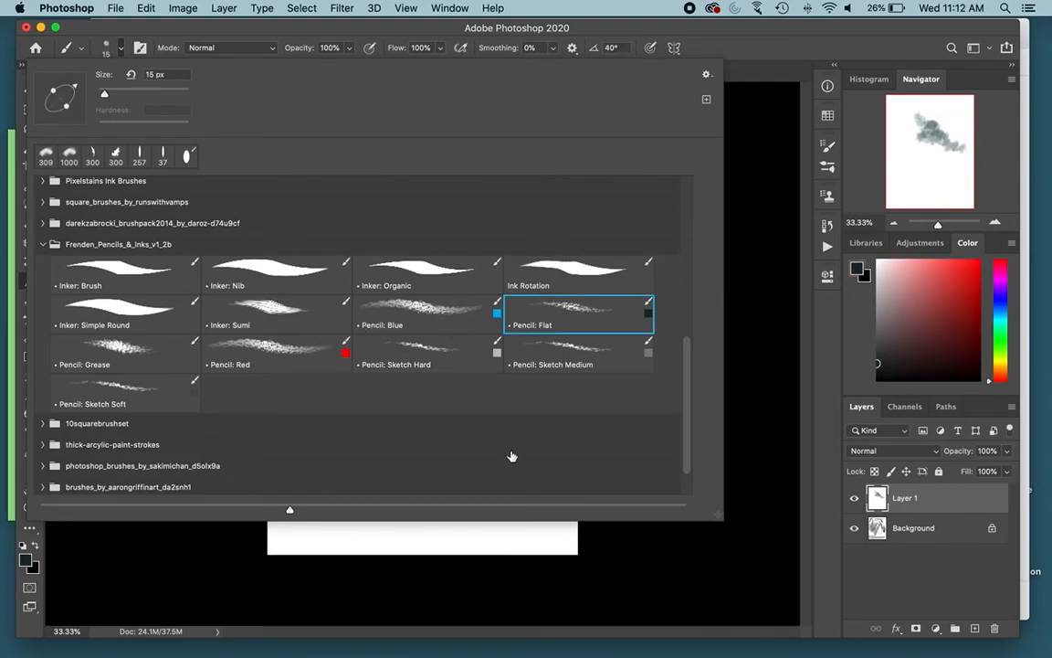
{"action": "left_click", "coordinate": [446, 547]}
{"action": "left_click_drag", "start_coordinate": [346, 372], "coordinate": [352, 476]}
{"action": "left_click_drag", "start_coordinate": [384, 425], "coordinate": [405, 425], "text": "ctrl+alt"}
{"action": "mouse_move", "coordinate": [357, 354]}
{"action": "left_mouse_down"}
{"action": "mouse_move", "coordinate": [399, 500]}
{"action": "mouse_move", "coordinate": [413, 500]}
{"action": "mouse_move", "coordinate": [461, 417]}
{"action": "left_mouse_up"}
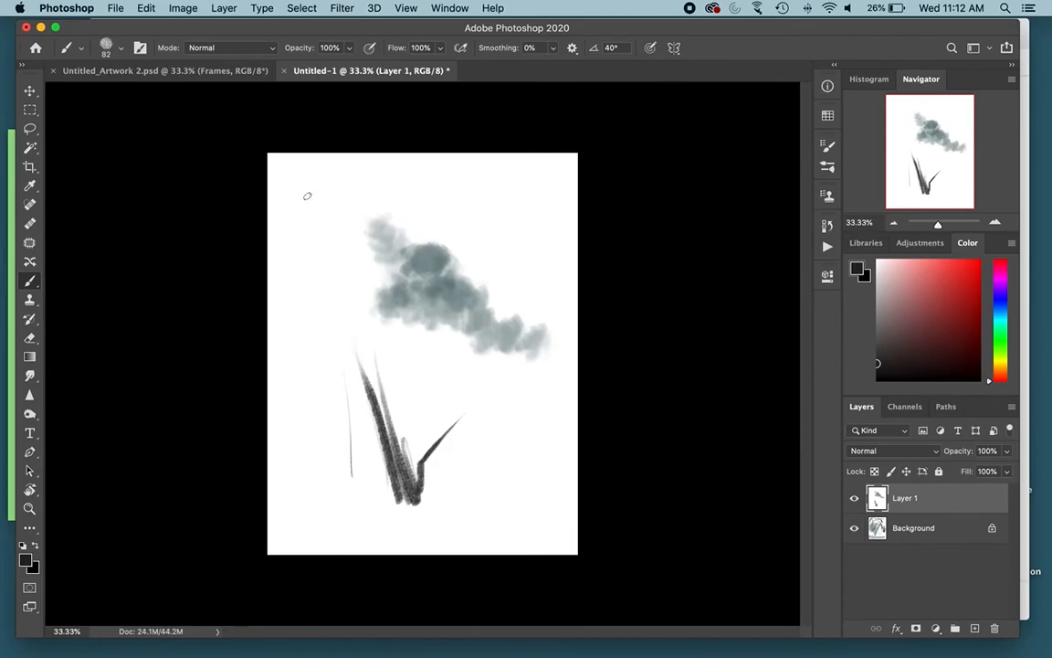
Step: Sketch a rough standing figure with a squarish head, torso and legs along the page's left side with the pencil brush
{"action": "mouse_move", "coordinate": [306, 179]}
{"action": "left_mouse_down"}
{"action": "mouse_move", "coordinate": [306, 229]}
{"action": "mouse_move", "coordinate": [338, 230]}
{"action": "mouse_move", "coordinate": [351, 172]}
{"action": "mouse_move", "coordinate": [338, 233]}
{"action": "mouse_move", "coordinate": [301, 240]}
{"action": "left_mouse_up"}
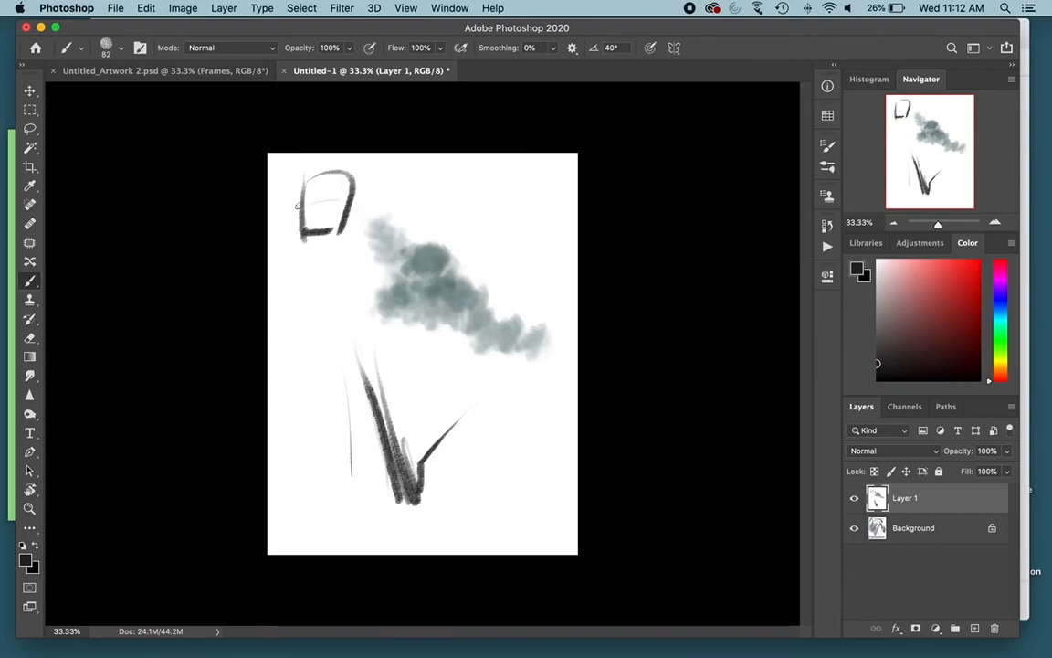
{"action": "mouse_move", "coordinate": [349, 220]}
{"action": "left_mouse_down"}
{"action": "mouse_move", "coordinate": [356, 239]}
{"action": "mouse_move", "coordinate": [329, 340]}
{"action": "left_mouse_up"}
{"action": "mouse_move", "coordinate": [316, 242]}
{"action": "left_mouse_down"}
{"action": "mouse_move", "coordinate": [326, 258]}
{"action": "mouse_move", "coordinate": [290, 362]}
{"action": "left_mouse_up"}
{"action": "mouse_move", "coordinate": [360, 252]}
{"action": "left_mouse_down"}
{"action": "mouse_move", "coordinate": [345, 339]}
{"action": "mouse_move", "coordinate": [367, 389]}
{"action": "left_mouse_up"}
{"action": "mouse_move", "coordinate": [299, 270]}
{"action": "left_mouse_down"}
{"action": "mouse_move", "coordinate": [297, 335]}
{"action": "mouse_move", "coordinate": [368, 375]}
{"action": "left_mouse_up"}
{"action": "mouse_move", "coordinate": [321, 250]}
{"action": "left_mouse_down"}
{"action": "mouse_move", "coordinate": [303, 345]}
{"action": "mouse_move", "coordinate": [322, 373]}
{"action": "mouse_move", "coordinate": [359, 393]}
{"action": "mouse_move", "coordinate": [342, 449]}
{"action": "left_mouse_up"}
{"action": "left_click_drag", "start_coordinate": [362, 385], "coordinate": [362, 501]}
Step: Draw a black looping stroke in the page's upper-right area with the Inker: Organic brush at 146 px
{"action": "left_click", "coordinate": [123, 48]}
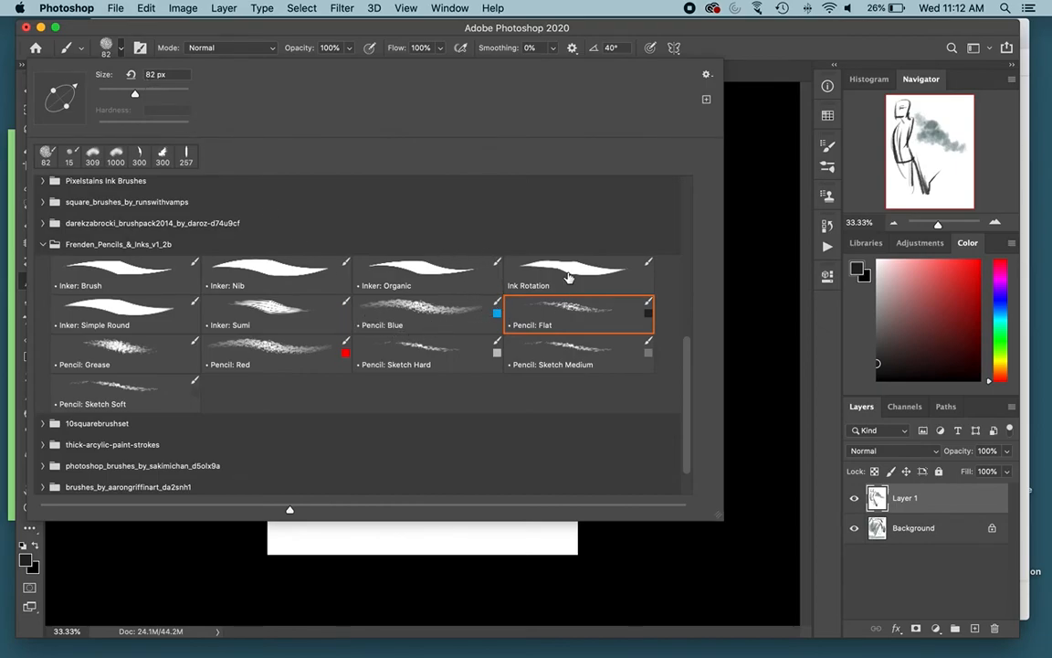
{"action": "left_click", "coordinate": [446, 274]}
{"action": "left_click_drag", "start_coordinate": [891, 362], "coordinate": [876, 381]}
{"action": "mouse_move", "coordinate": [511, 209]}
{"action": "left_mouse_down"}
{"action": "mouse_move", "coordinate": [525, 210]}
{"action": "mouse_move", "coordinate": [528, 193]}
{"action": "mouse_move", "coordinate": [478, 221]}
{"action": "mouse_move", "coordinate": [430, 205]}
{"action": "mouse_move", "coordinate": [461, 194]}
{"action": "mouse_move", "coordinate": [530, 235]}
{"action": "left_mouse_up"}
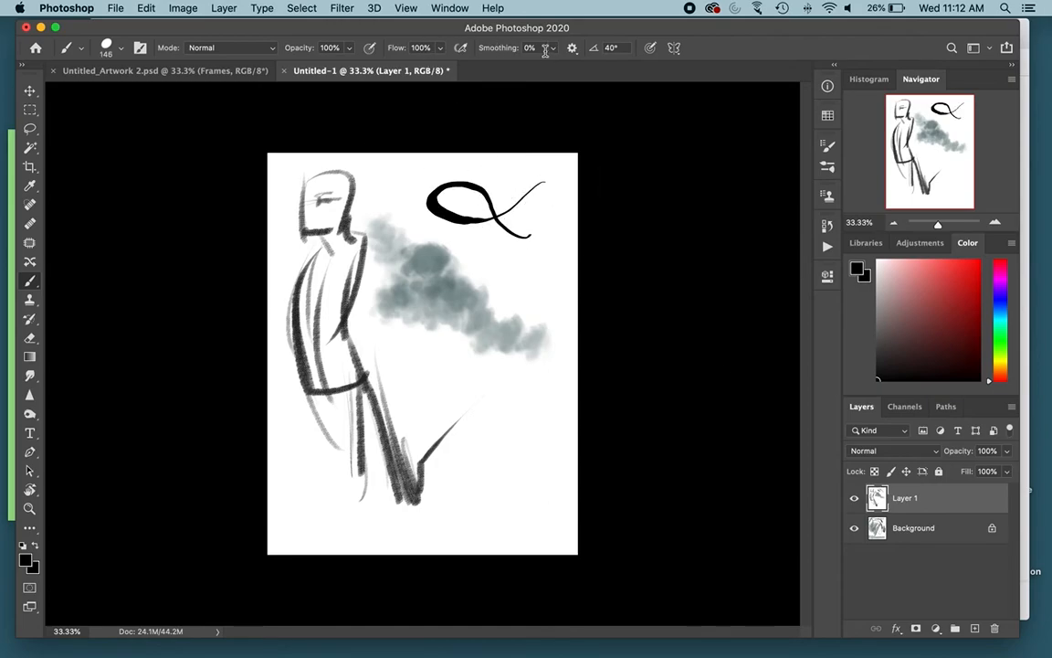
Step: Set the brush smoothing to 12% and draw long curving ink strokes over the cloudy teal area
{"action": "left_click", "coordinate": [552, 48]}
{"action": "left_click_drag", "start_coordinate": [555, 67], "coordinate": [561, 67]}
{"action": "mouse_move", "coordinate": [561, 202]}
{"action": "left_mouse_down"}
{"action": "mouse_move", "coordinate": [511, 311]}
{"action": "mouse_move", "coordinate": [479, 327]}
{"action": "mouse_move", "coordinate": [463, 310]}
{"action": "mouse_move", "coordinate": [496, 275]}
{"action": "mouse_move", "coordinate": [432, 318]}
{"action": "left_mouse_up"}
{"action": "mouse_move", "coordinate": [450, 243]}
{"action": "left_mouse_down"}
{"action": "mouse_move", "coordinate": [383, 329]}
{"action": "mouse_move", "coordinate": [365, 389]}
{"action": "mouse_move", "coordinate": [400, 299]}
{"action": "left_mouse_up"}
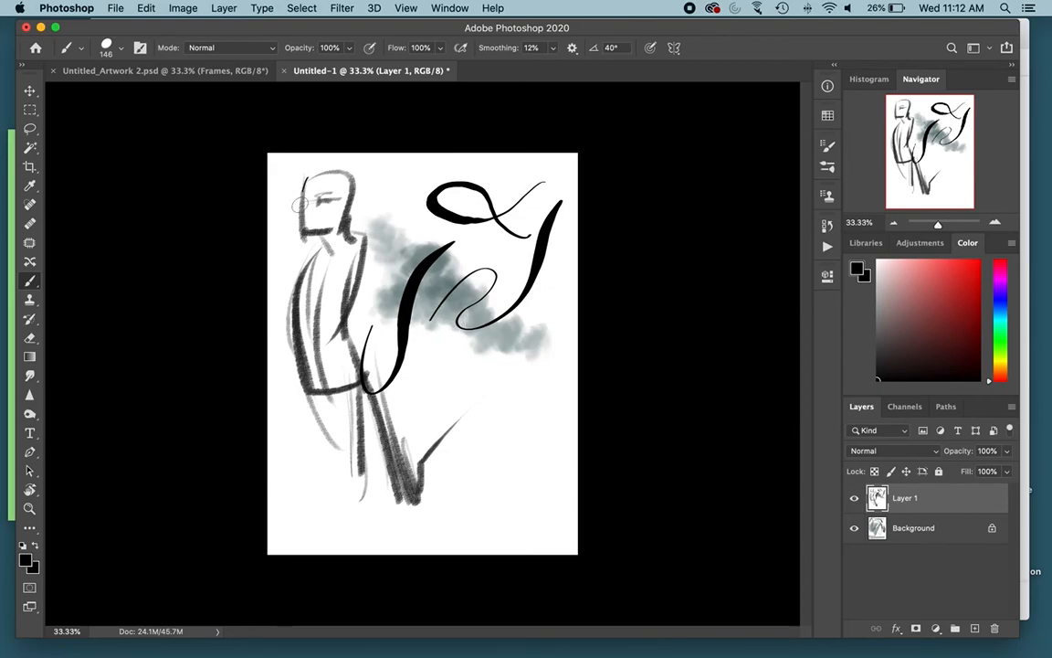
Step: Ink the figure's facial profile, eye, mouth and ear over the pencil sketch of the head
{"action": "left_click_drag", "start_coordinate": [303, 200], "coordinate": [331, 197]}
{"action": "mouse_move", "coordinate": [317, 195]}
{"action": "left_mouse_down"}
{"action": "mouse_move", "coordinate": [333, 193]}
{"action": "mouse_move", "coordinate": [324, 201]}
{"action": "left_mouse_up"}
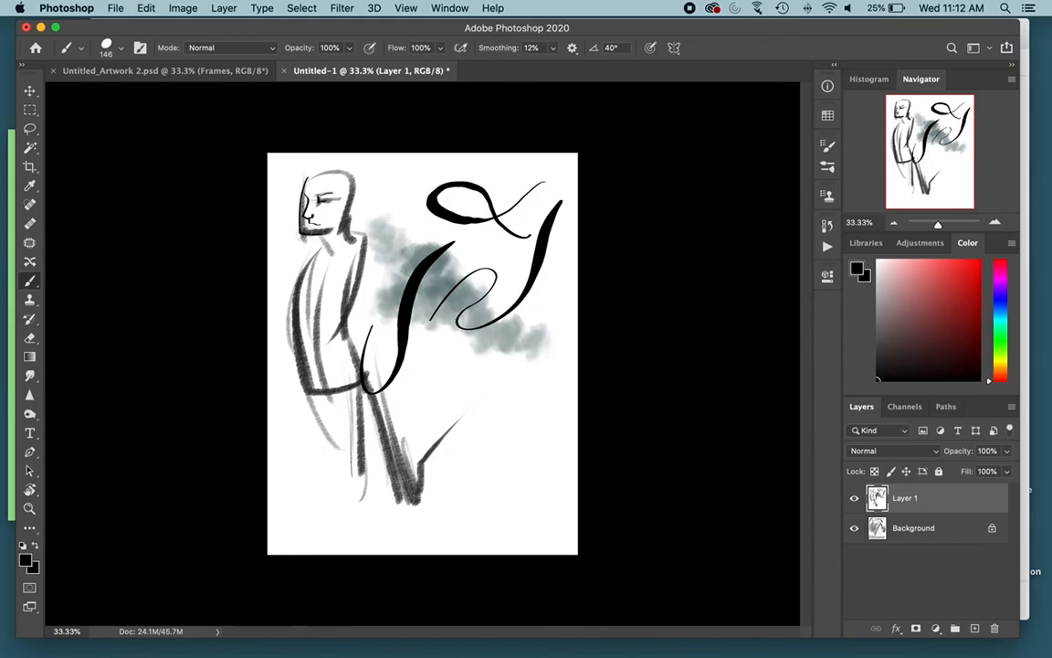
{"action": "left_click_drag", "start_coordinate": [354, 200], "coordinate": [356, 214]}
Step: Browse the installed brush sets and select Hard Round Pressure Size from General Brushes
{"action": "left_click", "coordinate": [120, 50]}
{"action": "scroll", "coordinate": [122, 245], "scroll_direction": "up", "scroll_amount": 5}
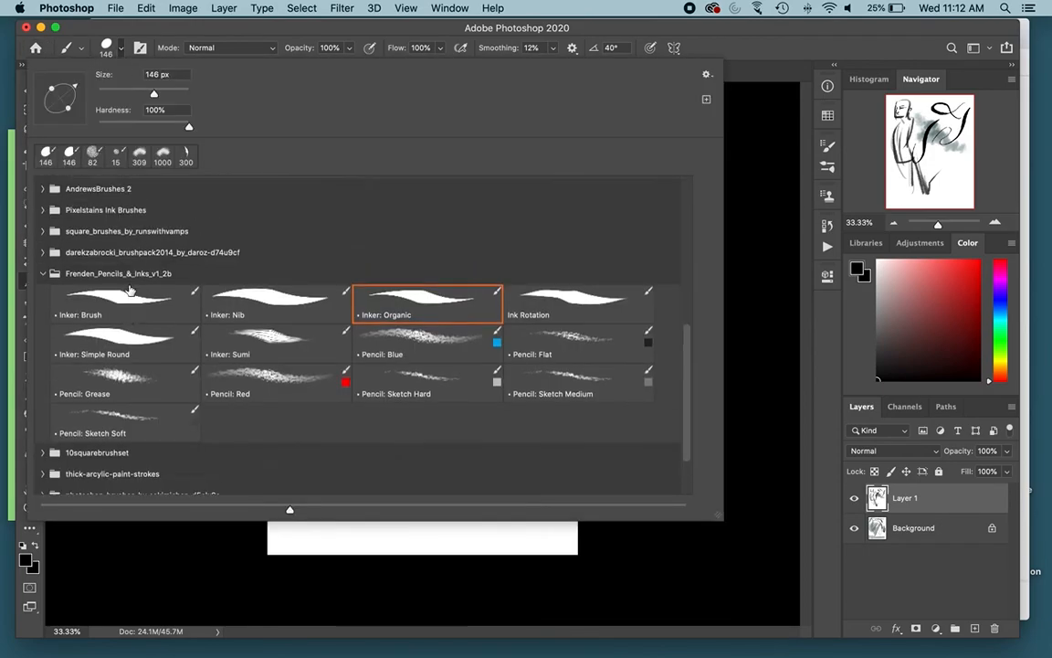
{"action": "scroll", "coordinate": [109, 279], "scroll_direction": "up", "scroll_amount": 5}
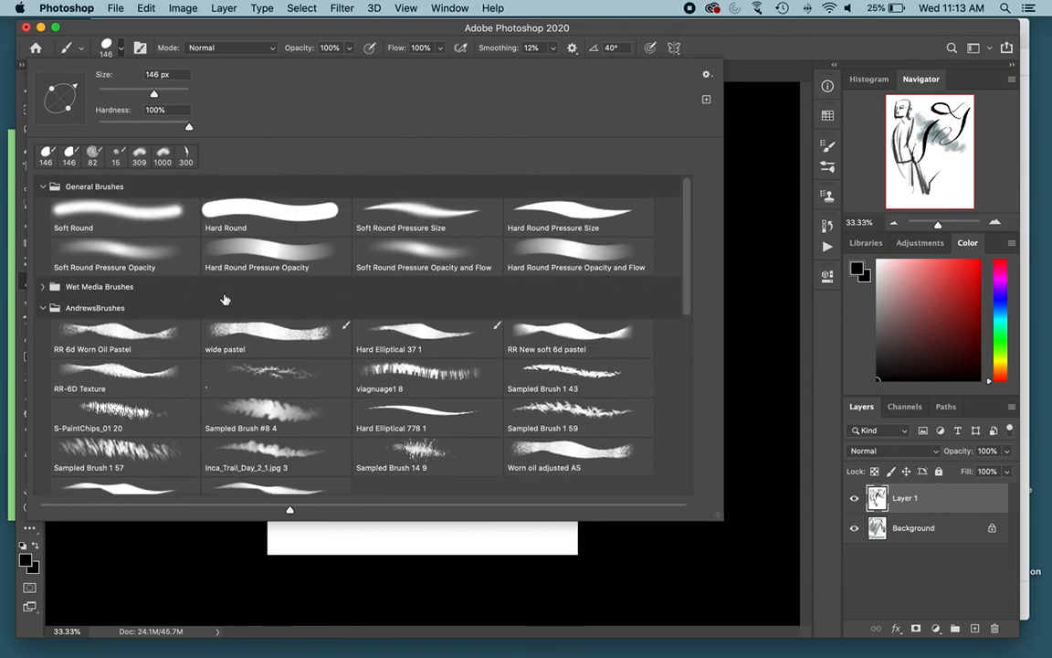
{"action": "scroll", "coordinate": [166, 357], "scroll_direction": "down", "scroll_amount": 10}
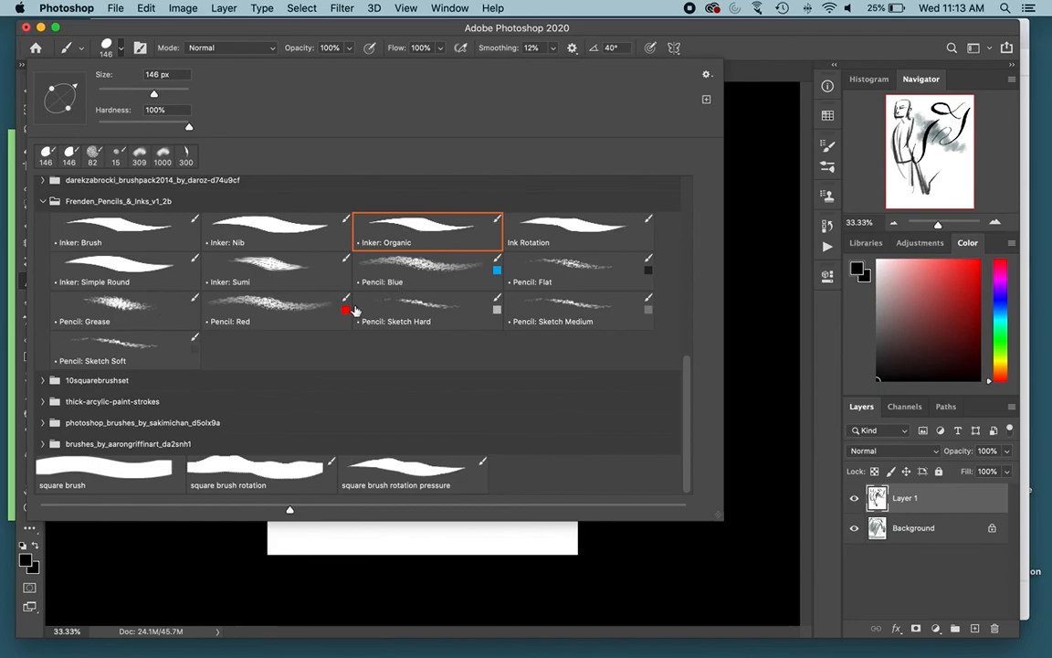
{"action": "scroll", "coordinate": [287, 298], "scroll_direction": "up", "scroll_amount": 10}
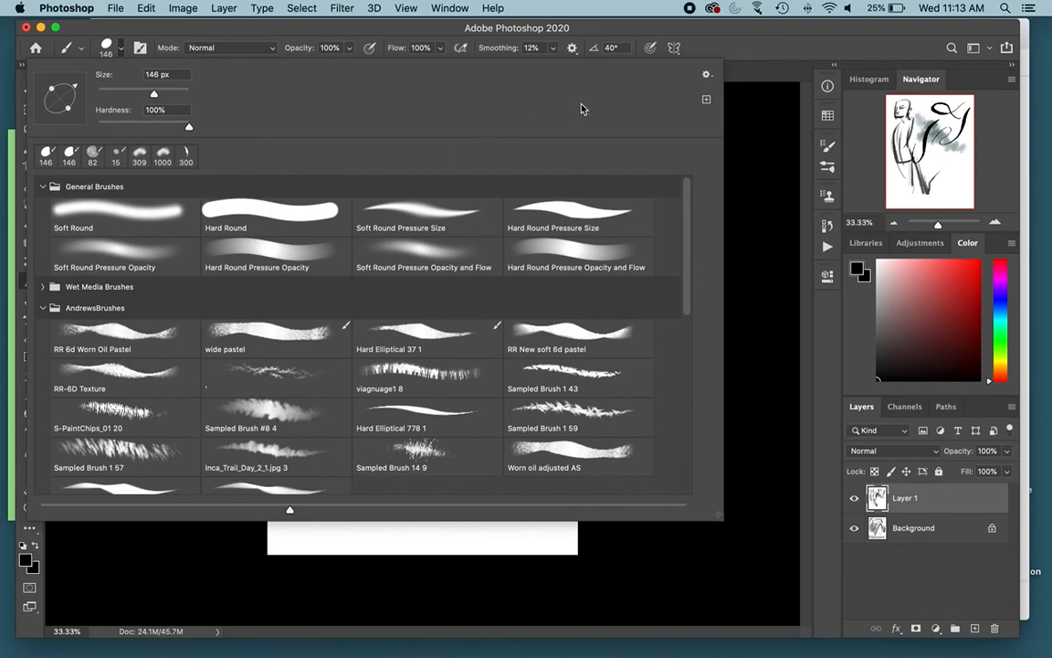
{"action": "left_click", "coordinate": [593, 209]}
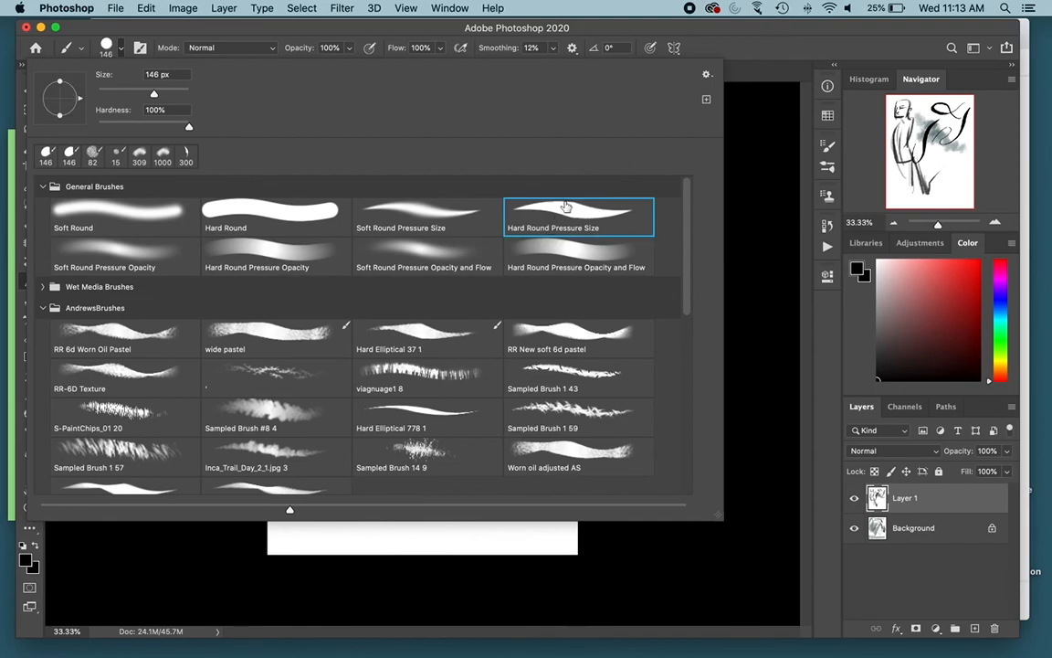
Step: Try the pastel and texture presets in the AndrewsBrushes set and choose RR-6D Texture
{"action": "scroll", "coordinate": [377, 244], "scroll_direction": "down", "scroll_amount": 3}
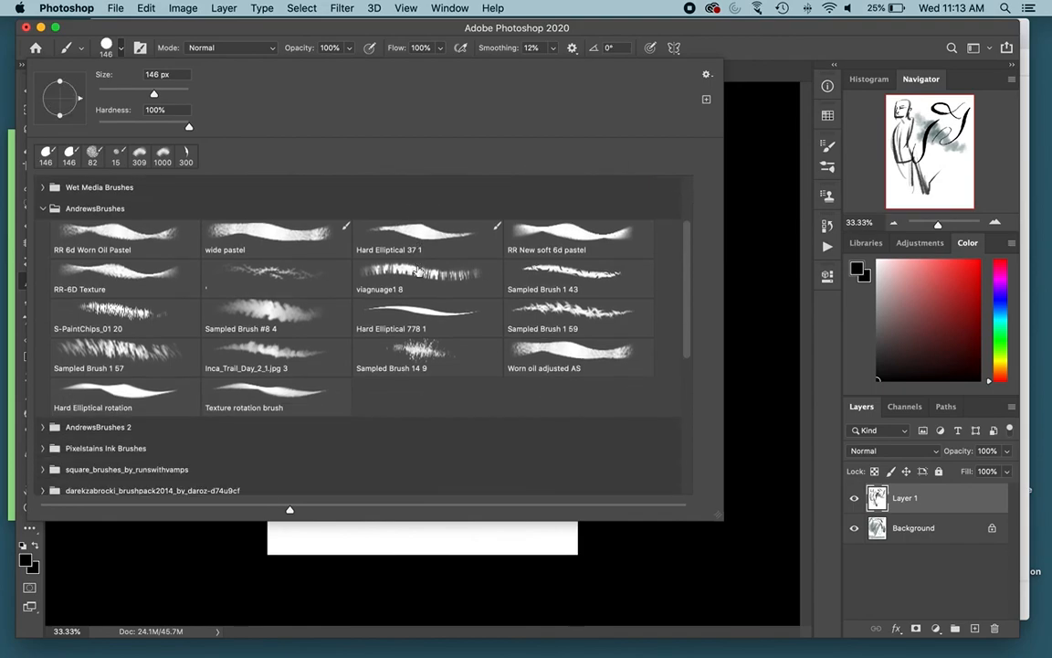
{"action": "left_click", "coordinate": [150, 234]}
{"action": "left_click", "coordinate": [128, 268]}
{"action": "left_click", "coordinate": [133, 239]}
{"action": "left_click", "coordinate": [145, 272]}
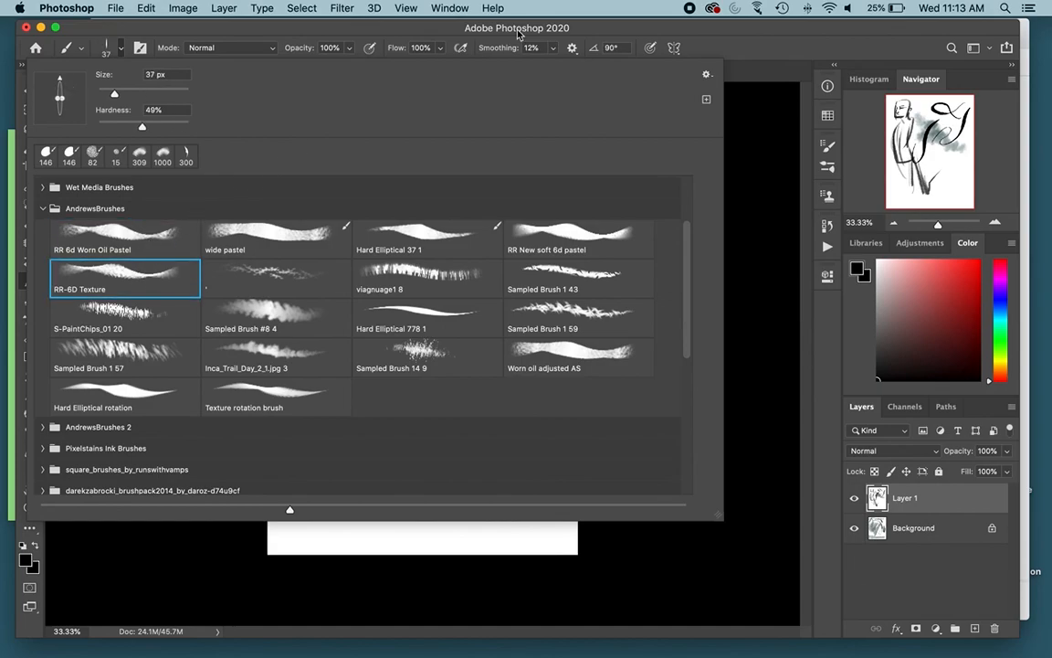